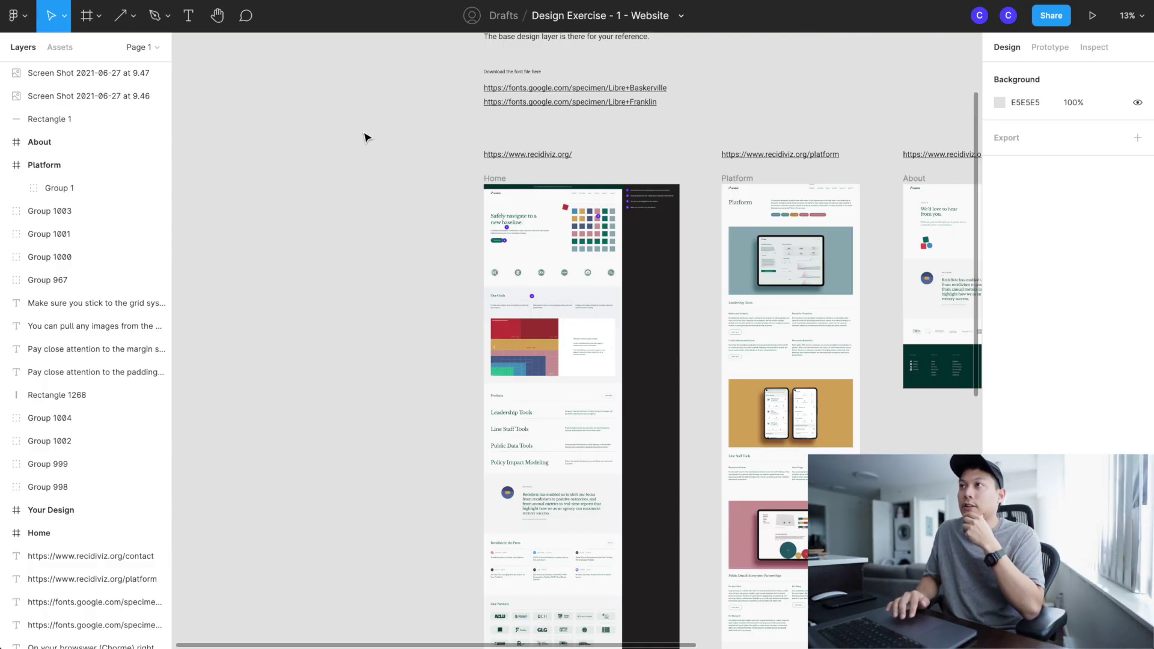
Draw a test rectangle left of the Home frame, then delete it.
{"action": "scroll", "coordinate": [364, 137], "scroll_direction": "up", "scroll_amount": 2}
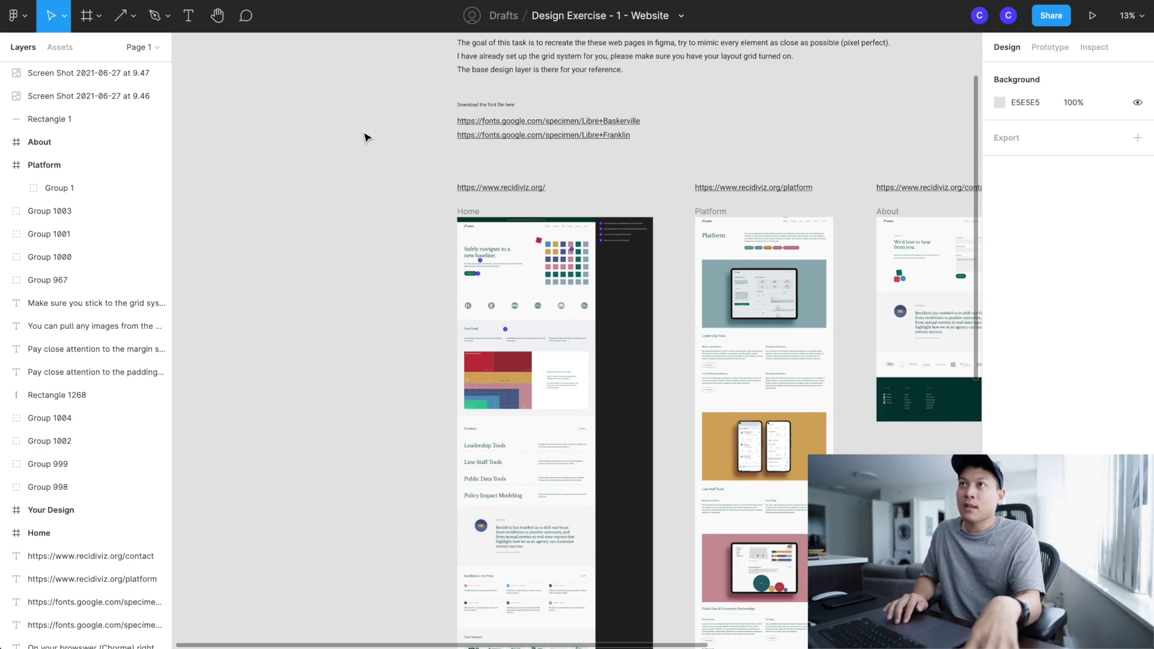
{"action": "scroll", "coordinate": [365, 137], "scroll_direction": "down", "scroll_amount": 2}
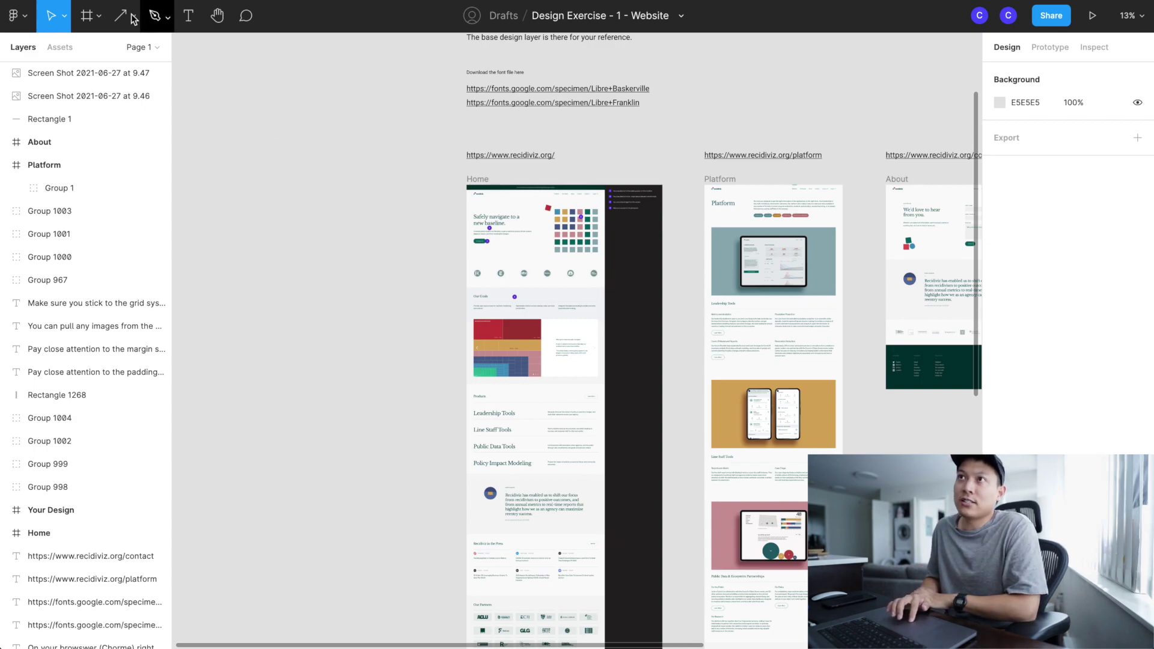
{"action": "left_click", "coordinate": [97, 17]}
{"action": "left_click", "coordinate": [96, 16]}
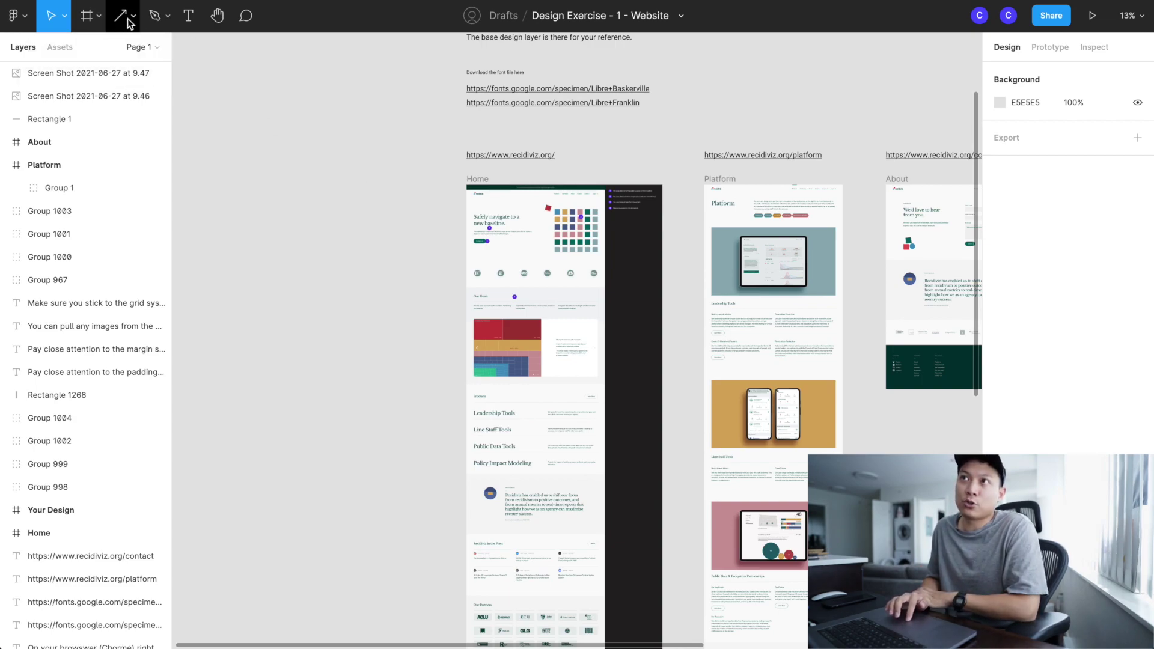
{"action": "left_click", "coordinate": [133, 17]}
{"action": "left_click", "coordinate": [114, 53]}
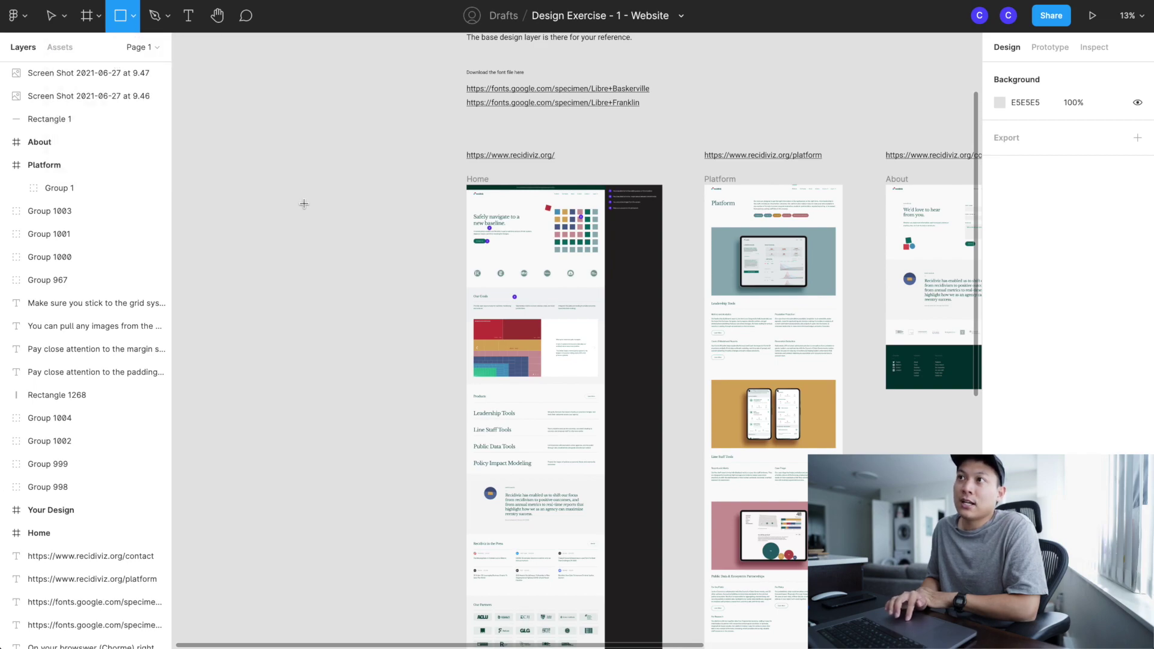
{"action": "left_click_drag", "start_coordinate": [245, 155], "coordinate": [403, 361]}
{"action": "left_click", "coordinate": [337, 405]}
{"action": "left_click", "coordinate": [335, 349]}
{"action": "key", "text": "Delete"}
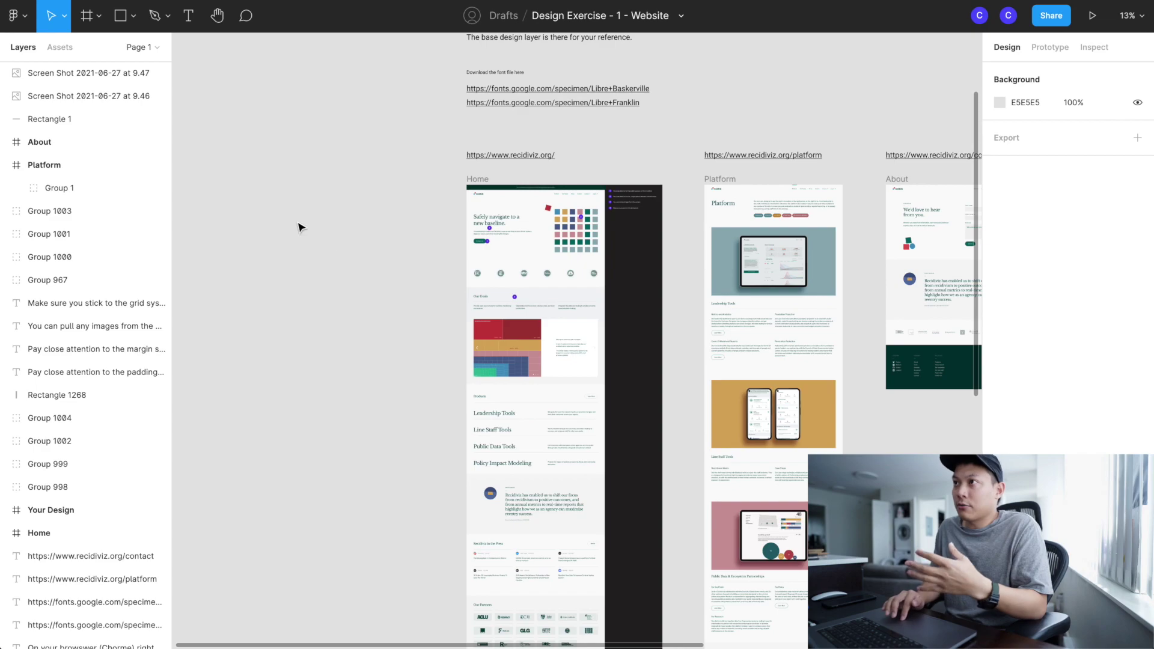
Select the Your Design frame and show its 12-column layout grid with Ctrl+G.
{"action": "left_click", "coordinate": [468, 181]}
{"action": "scroll", "coordinate": [718, 193], "scroll_direction": "right", "scroll_amount": 10}
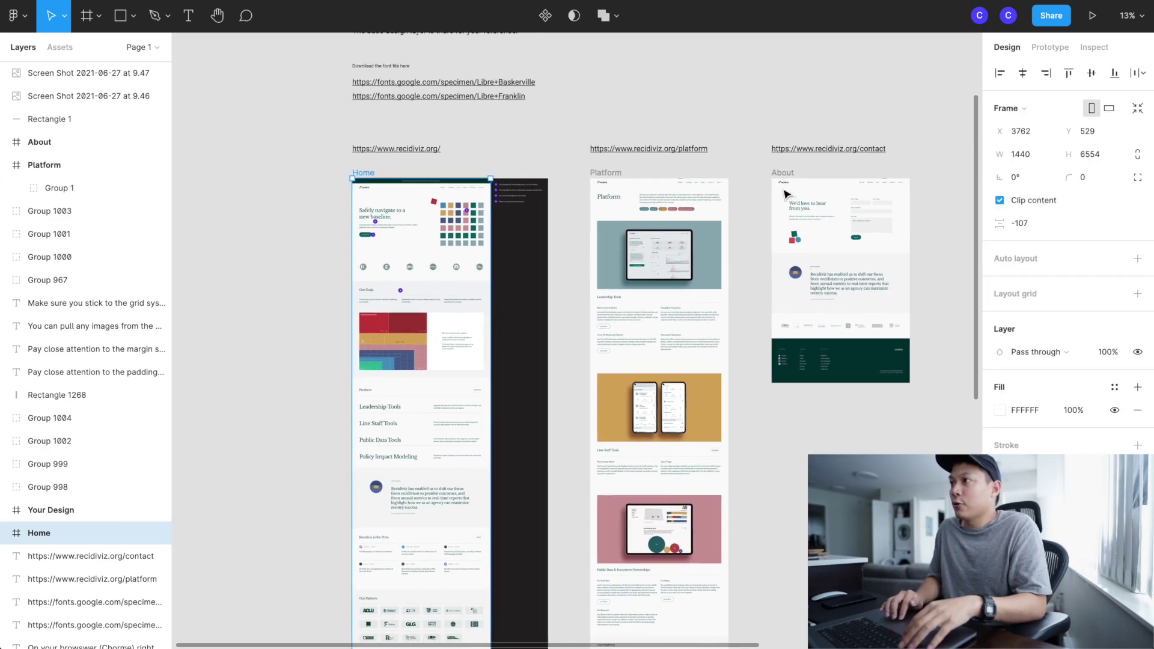
{"action": "scroll", "coordinate": [784, 193], "scroll_direction": "right", "scroll_amount": 2}
{"action": "left_click", "coordinate": [638, 156]}
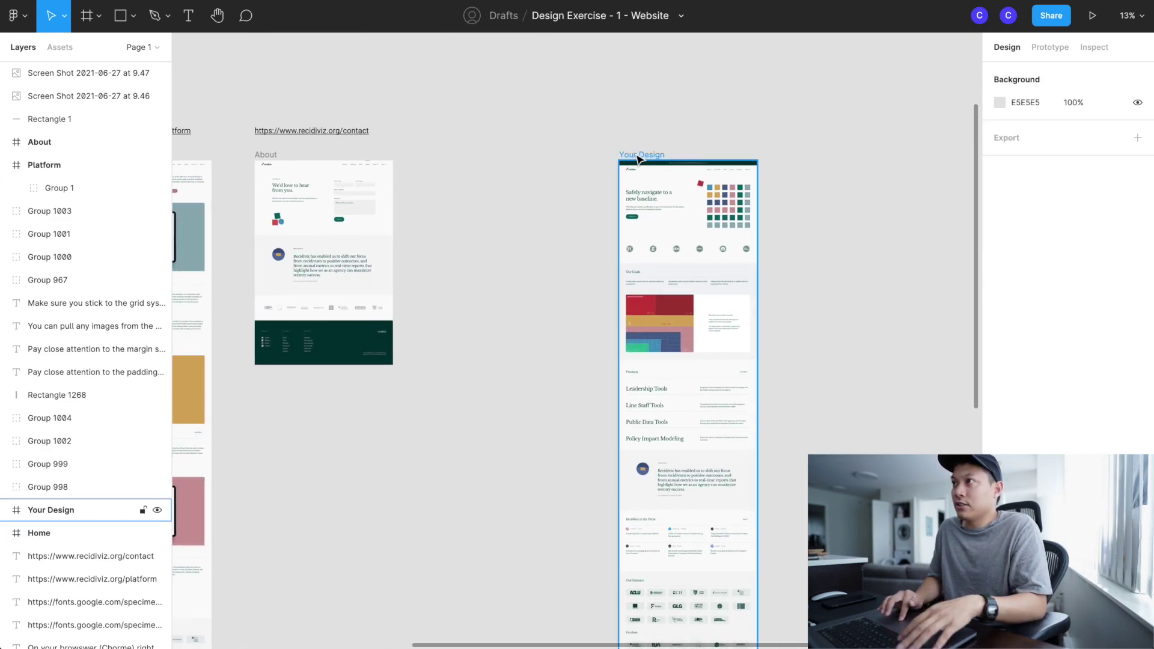
{"action": "scroll", "coordinate": [638, 157], "scroll_direction": "up", "scroll_amount": 5}
{"action": "key", "text": "ctrl+g"}
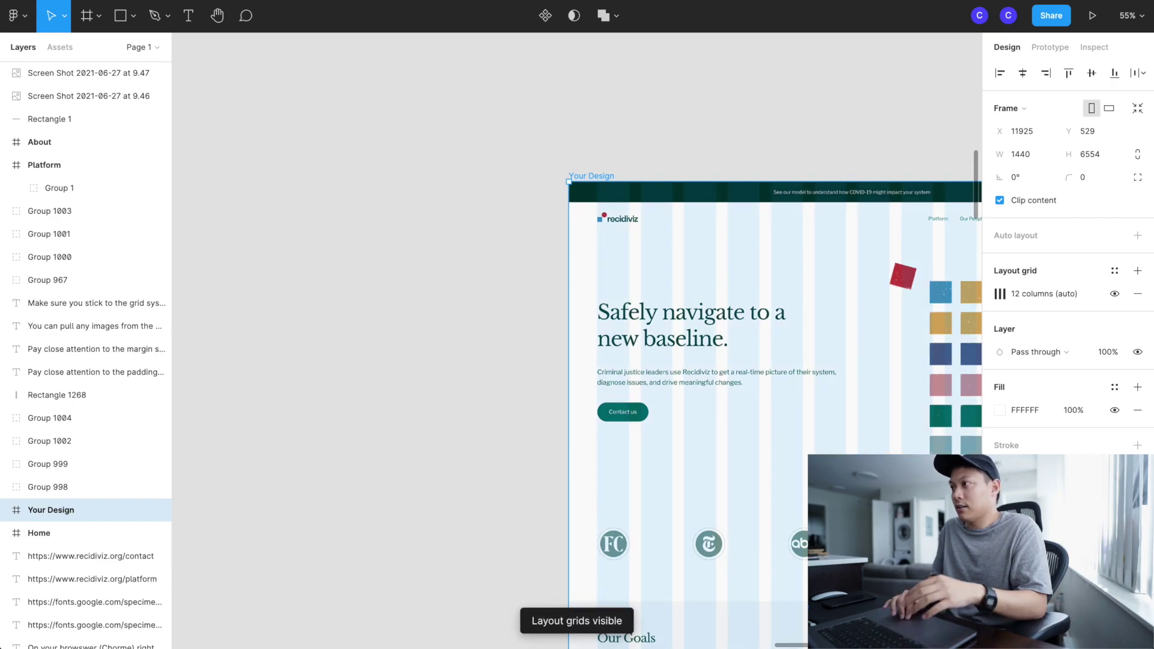
{"action": "scroll", "coordinate": [602, 300], "scroll_direction": "down", "scroll_amount": 5}
{"action": "scroll", "coordinate": [602, 301], "scroll_direction": "right", "scroll_amount": 3}
{"action": "scroll", "coordinate": [636, 157], "scroll_direction": "down", "scroll_amount": 3}
{"action": "scroll", "coordinate": [618, 245], "scroll_direction": "left", "scroll_amount": 3}
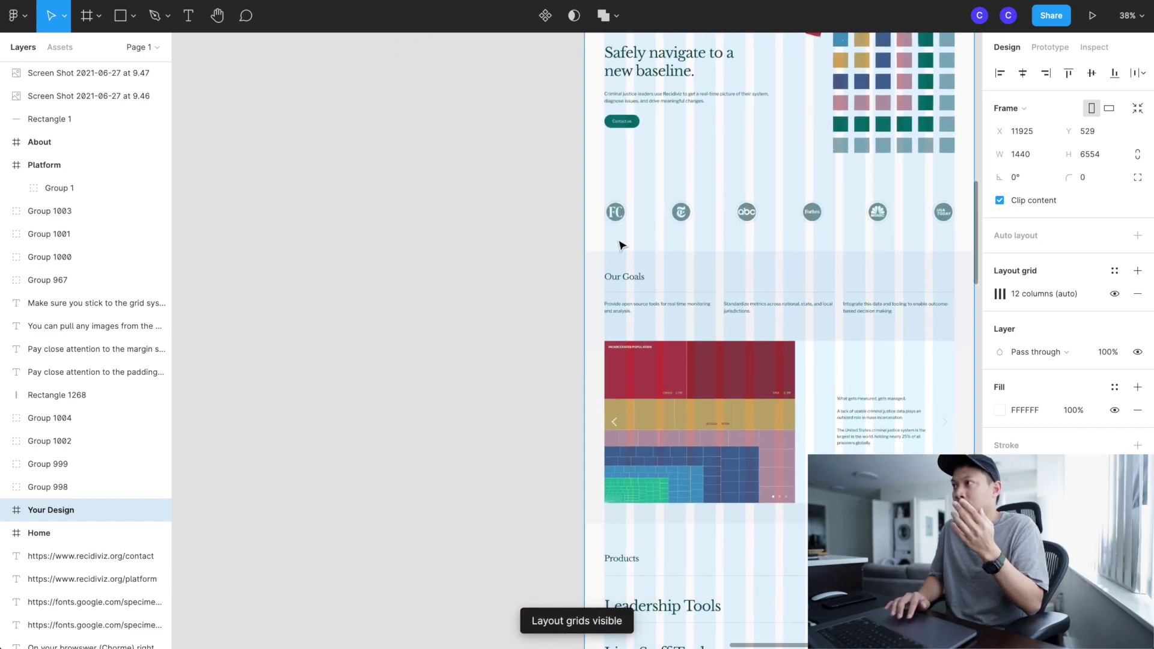
{"action": "scroll", "coordinate": [620, 244], "scroll_direction": "down", "scroll_amount": 15}
{"action": "scroll", "coordinate": [619, 245], "scroll_direction": "right", "scroll_amount": 6}
{"action": "scroll", "coordinate": [622, 245], "scroll_direction": "left", "scroll_amount": 5}
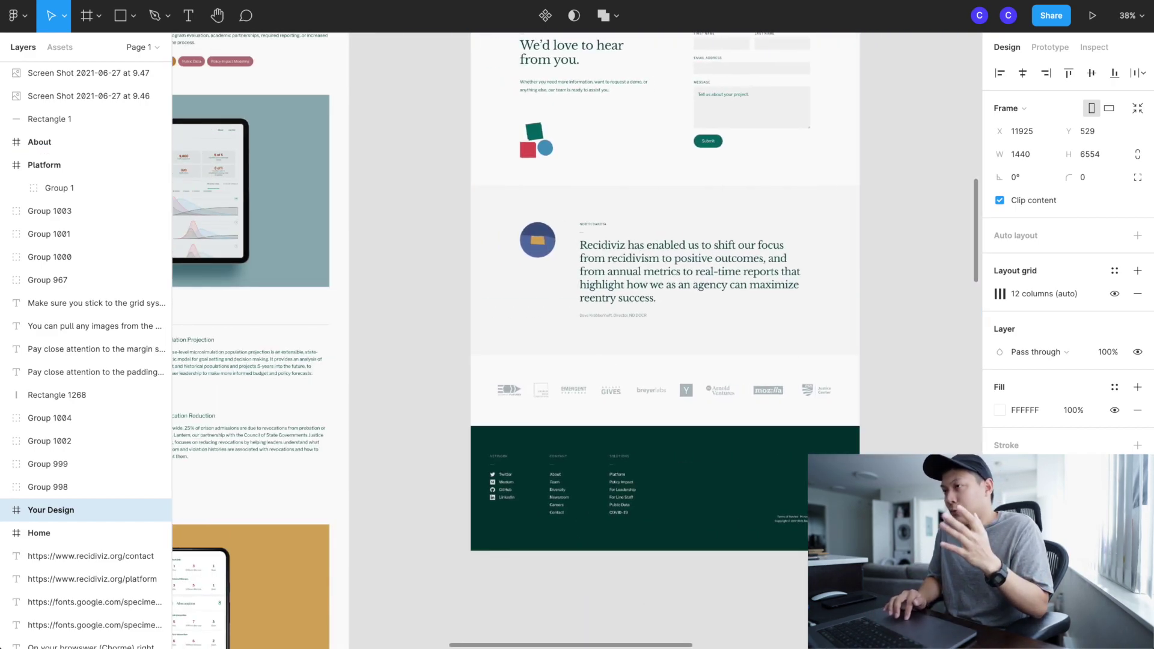
{"action": "scroll", "coordinate": [441, 453], "scroll_direction": "down", "scroll_amount": 5}
{"action": "scroll", "coordinate": [442, 455], "scroll_direction": "left", "scroll_amount": 3}
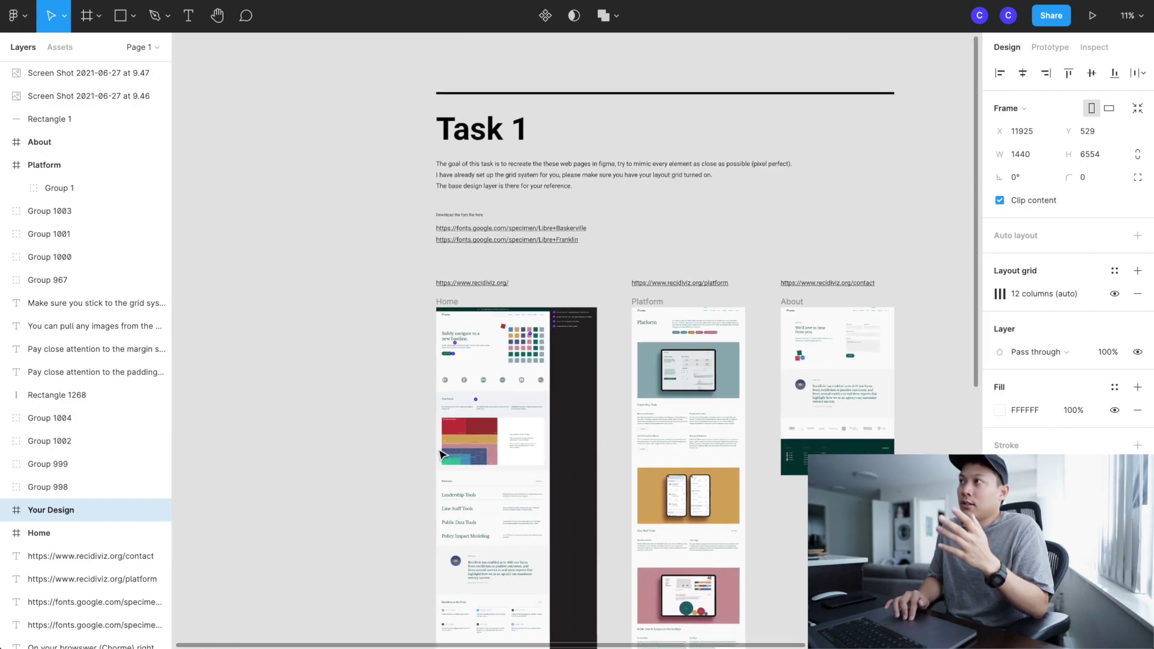
{"action": "scroll", "coordinate": [440, 454], "scroll_direction": "down", "scroll_amount": 3}
{"action": "scroll", "coordinate": [441, 453], "scroll_direction": "left", "scroll_amount": 1}
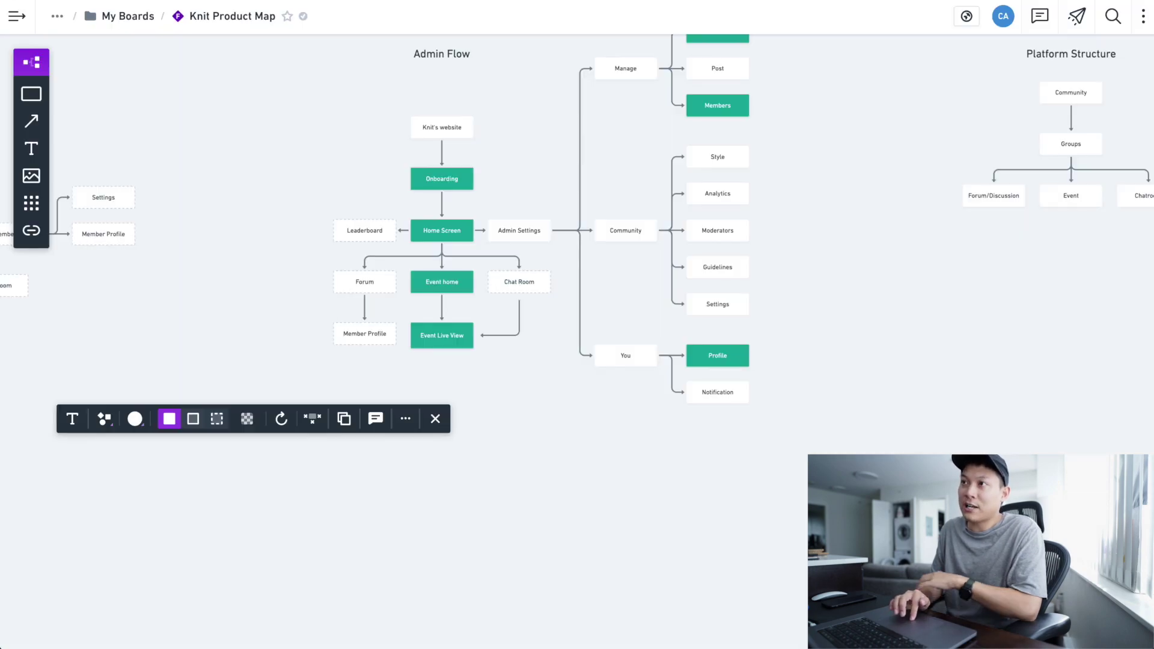
Marquee-select the six test boxes and their connectors below User Flow and delete them.
{"action": "scroll", "coordinate": [272, 251], "scroll_direction": "left", "scroll_amount": 5}
{"action": "scroll", "coordinate": [272, 251], "scroll_direction": "left", "scroll_amount": 5}
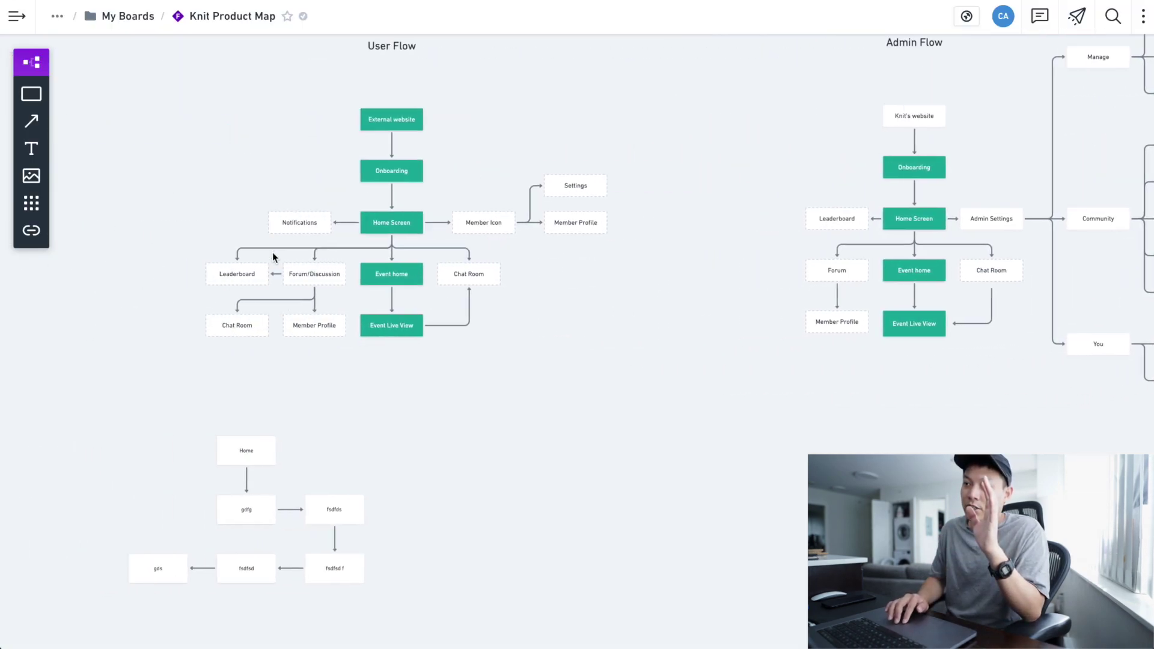
{"action": "left_click_drag", "start_coordinate": [175, 319], "coordinate": [739, 646]}
{"action": "key", "text": "Delete"}
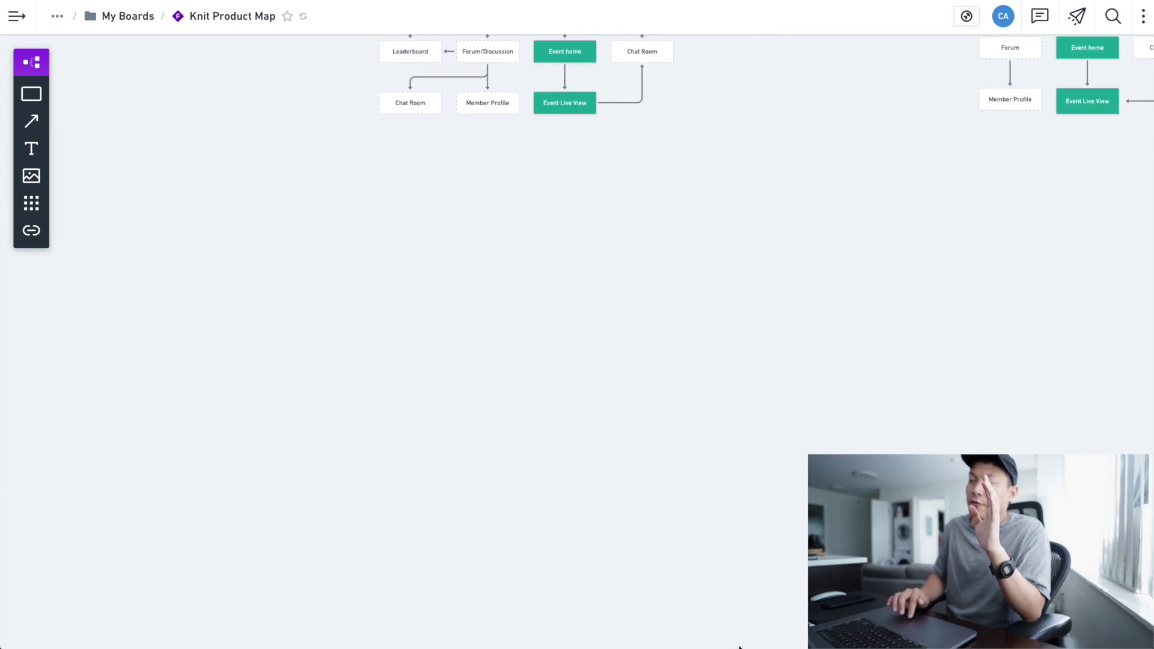
{"action": "scroll", "coordinate": [637, 250], "scroll_direction": "up", "scroll_amount": 10}
{"action": "scroll", "coordinate": [637, 250], "scroll_direction": "down", "scroll_amount": 1}
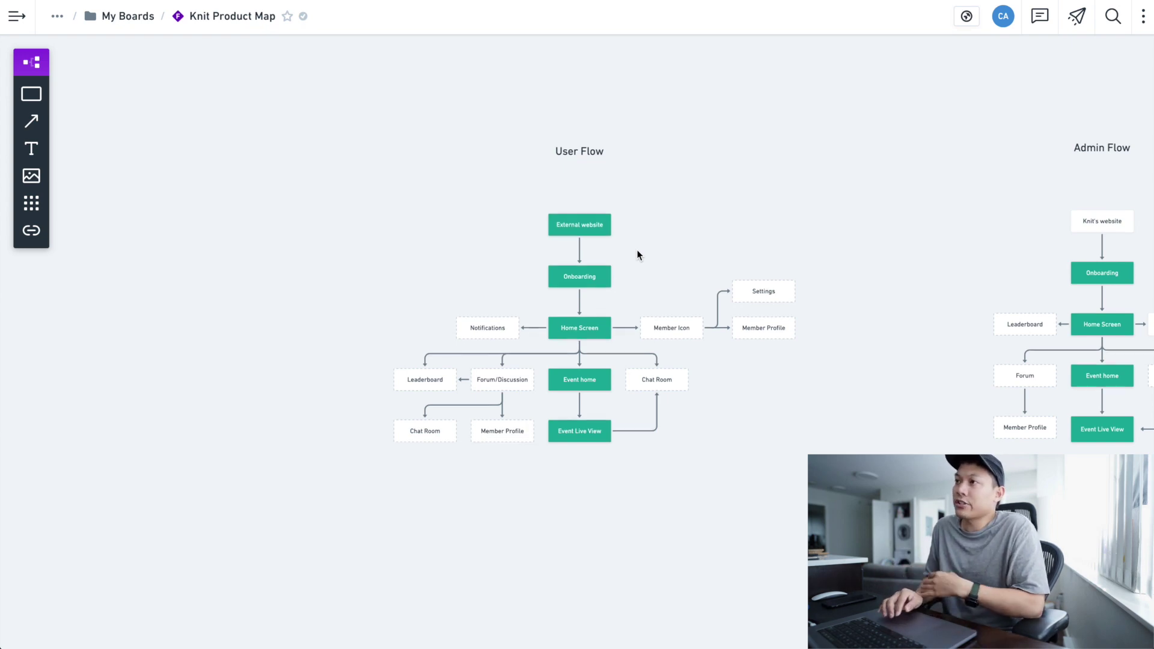
{"action": "scroll", "coordinate": [637, 251], "scroll_direction": "down", "scroll_amount": 1}
{"action": "scroll", "coordinate": [637, 251], "scroll_direction": "down", "scroll_amount": 5}
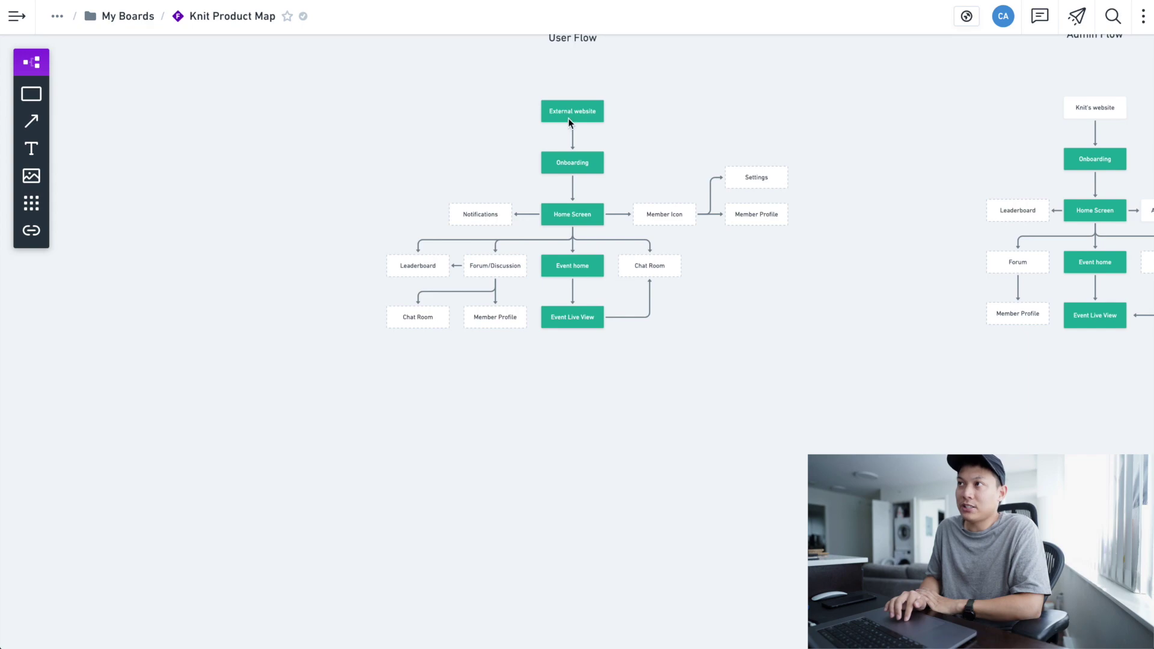
{"action": "left_click", "coordinate": [31, 94]}
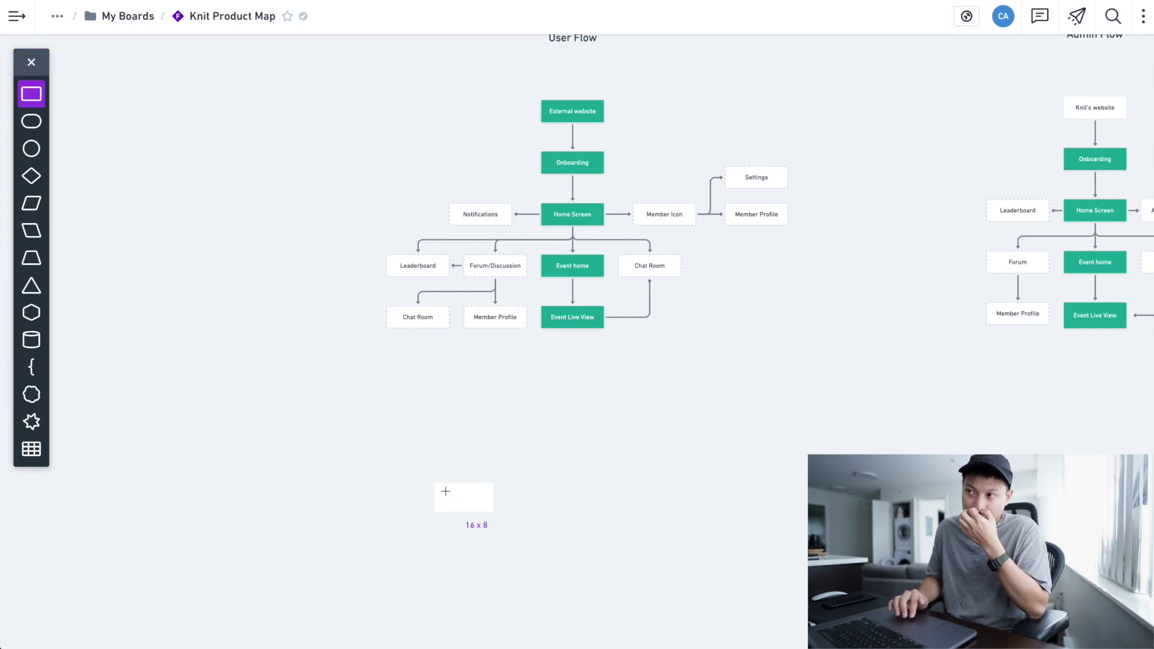
Place a 'Home' box below the User Flow map with a connected 'about' box beneath it.
{"action": "left_click", "coordinate": [448, 461]}
{"action": "scroll", "coordinate": [445, 466], "scroll_direction": "down", "scroll_amount": 2}
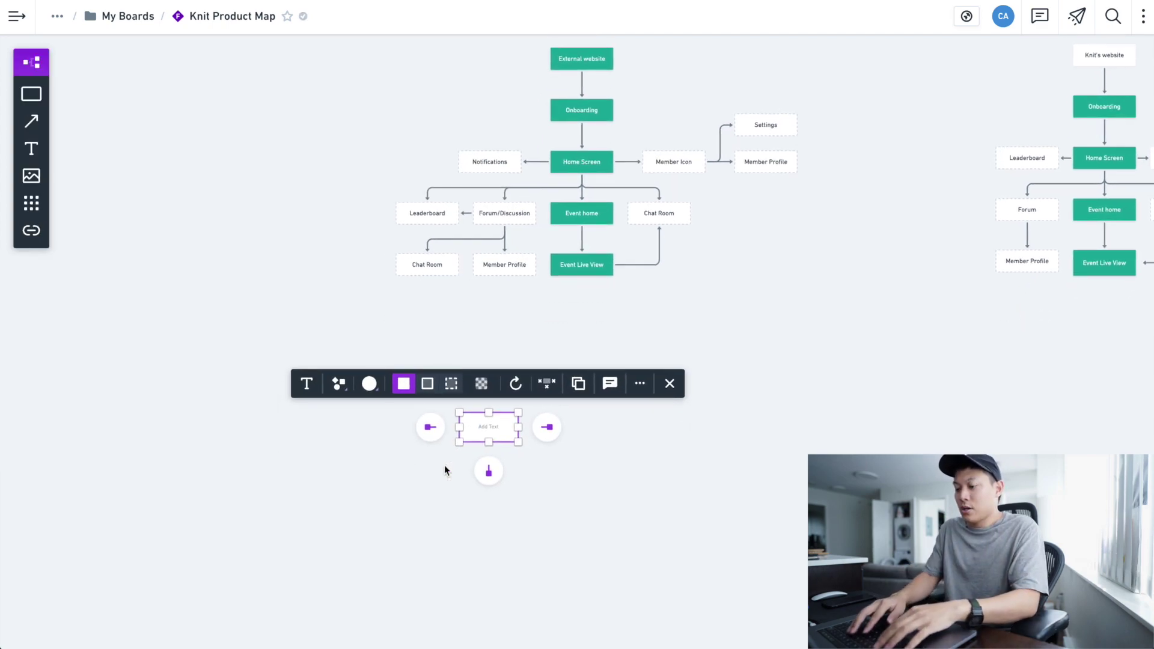
{"action": "type", "text": "Home"}
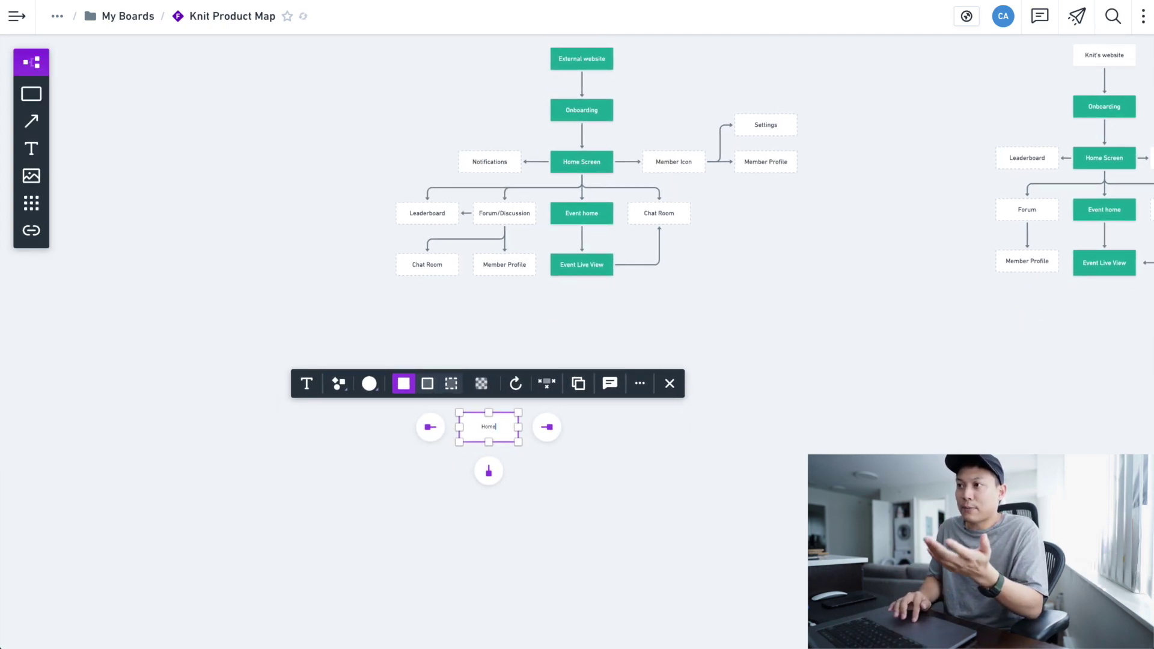
{"action": "left_click", "coordinate": [489, 472]}
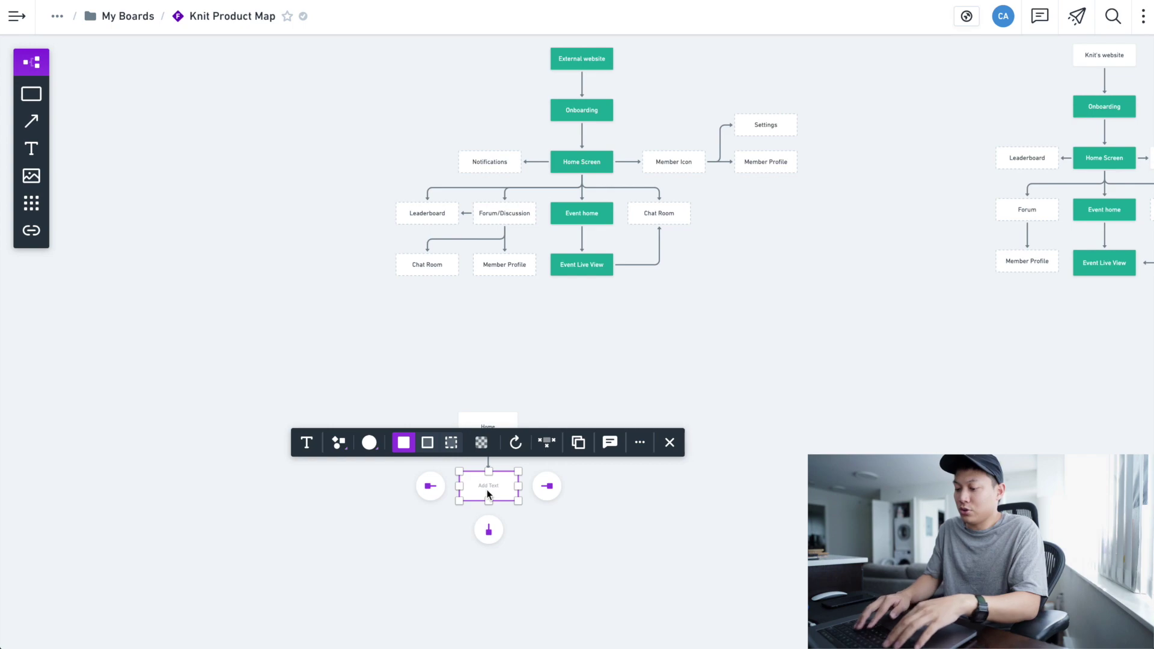
{"action": "type", "text": "about"}
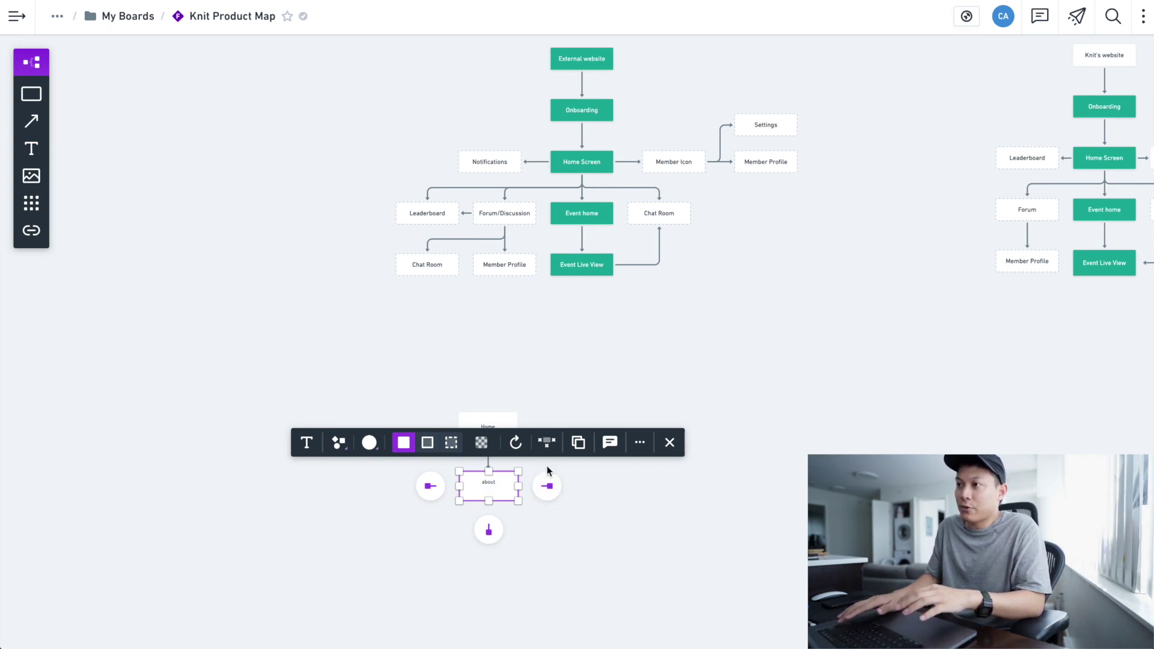
Chain six more connected blank boxes winding down from 'about', then deselect.
{"action": "left_click", "coordinate": [547, 486]}
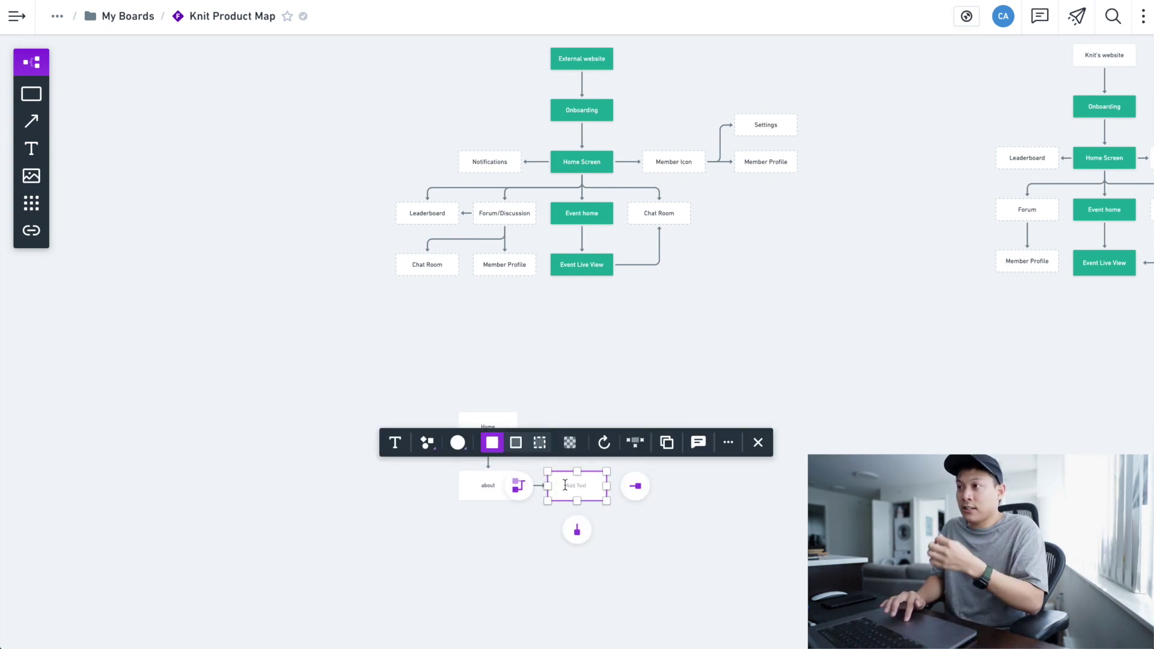
{"action": "left_click", "coordinate": [577, 529]}
{"action": "left_click", "coordinate": [517, 544]}
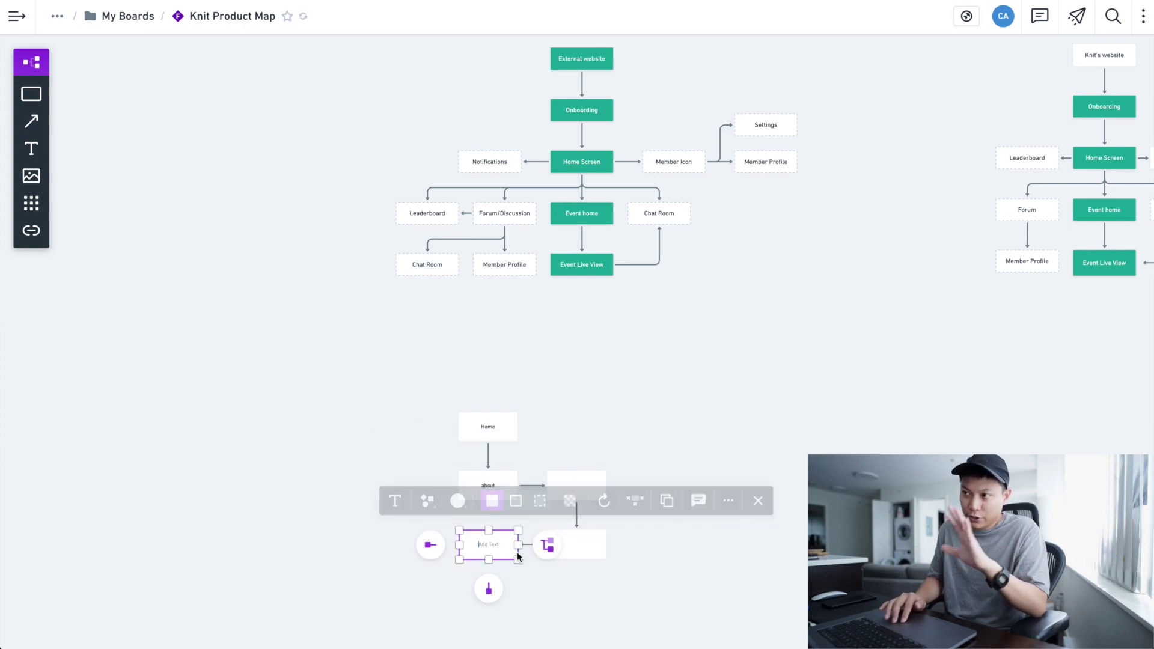
{"action": "left_click", "coordinate": [522, 488]}
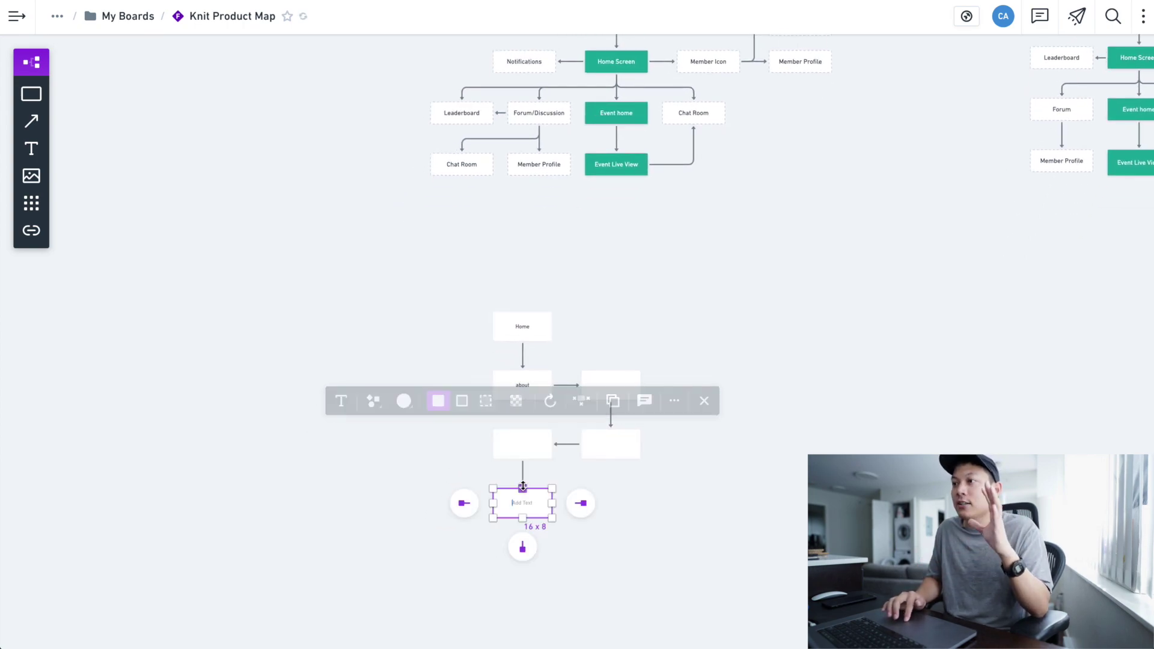
{"action": "left_click", "coordinate": [581, 503]}
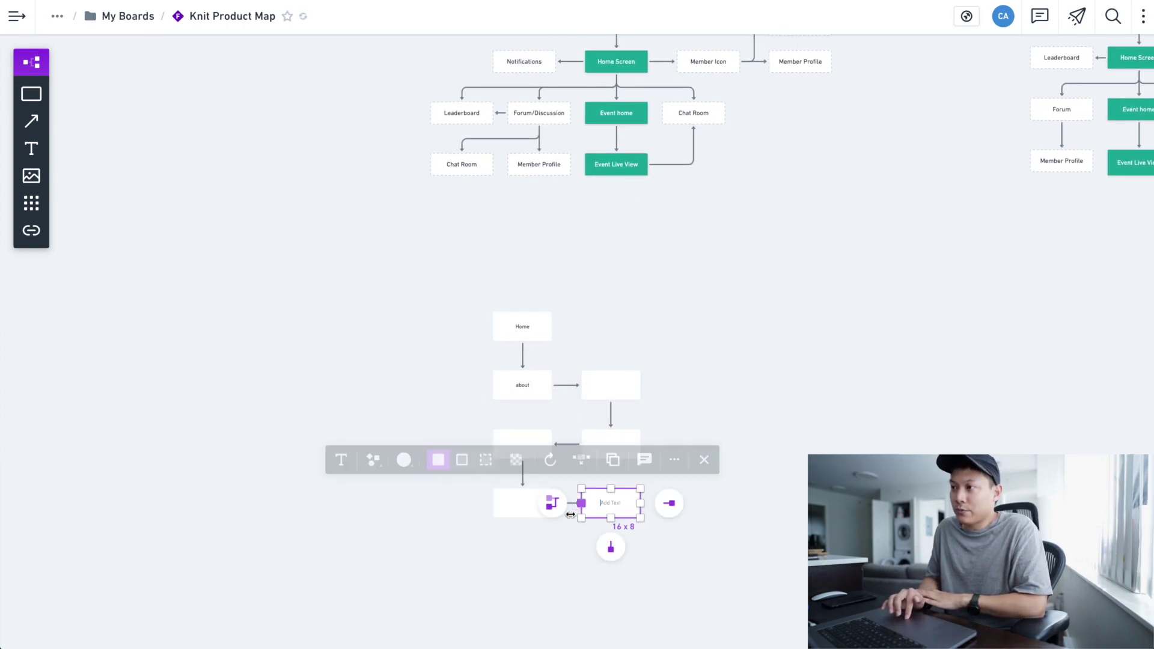
{"action": "left_click", "coordinate": [611, 547]}
{"action": "left_click", "coordinate": [681, 294]}
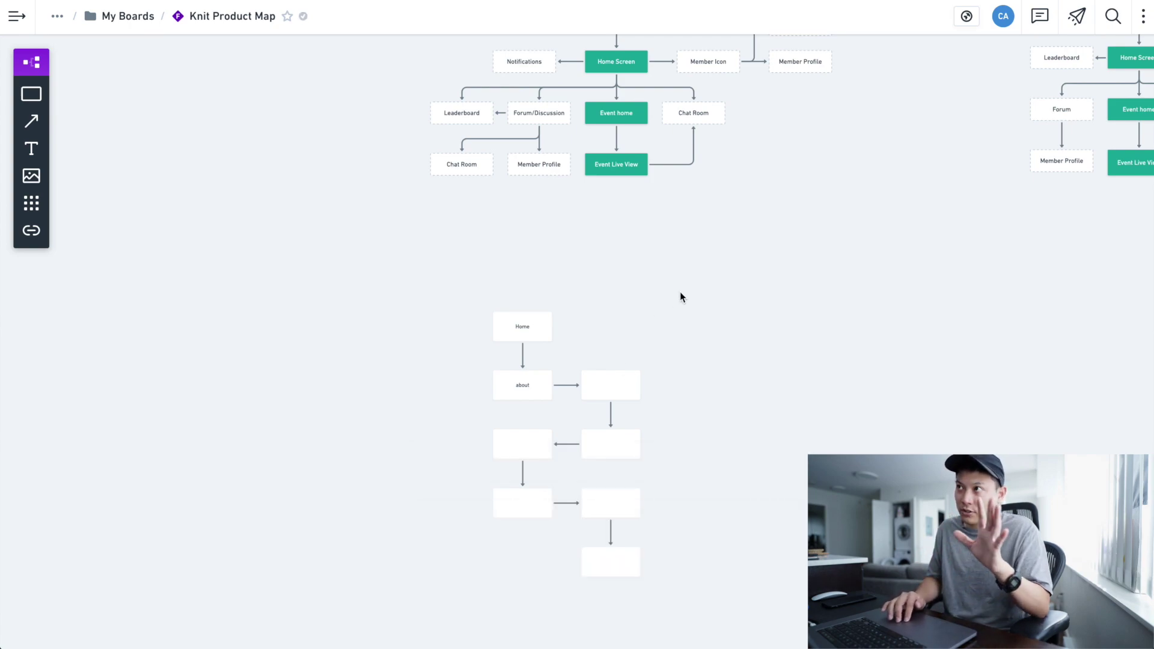
{"action": "scroll", "coordinate": [681, 296], "scroll_direction": "up", "scroll_amount": 2}
{"action": "scroll", "coordinate": [681, 295], "scroll_direction": "up", "scroll_amount": 5}
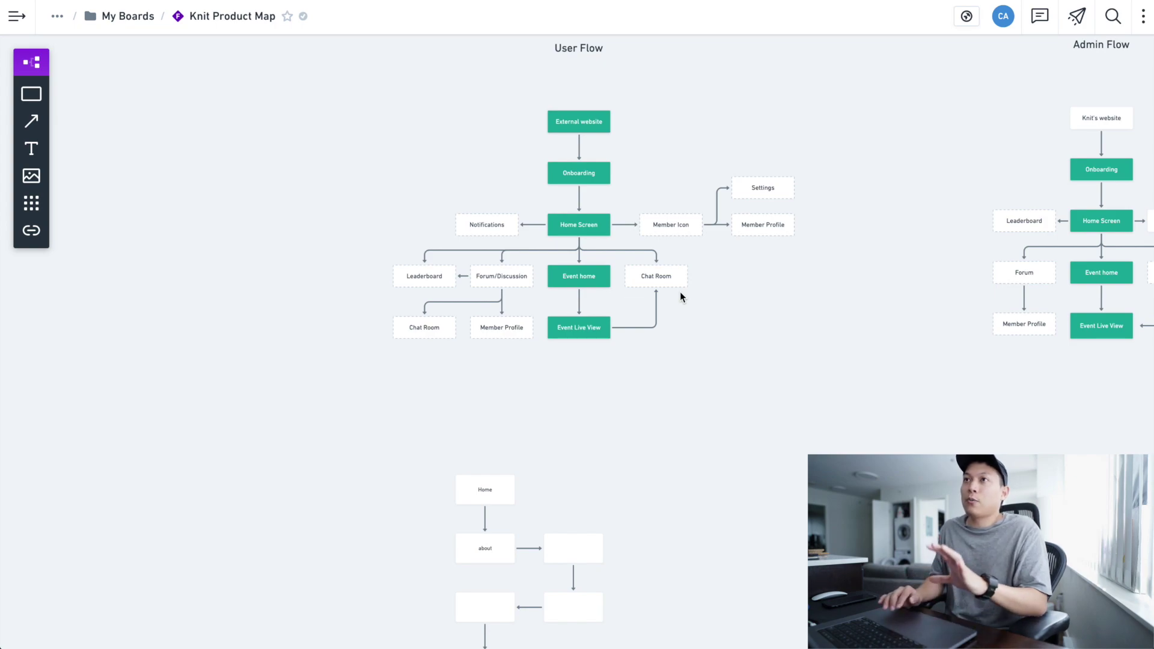
Pan around the board to review the User Flow, Admin Flow and Platform Structure maps.
{"action": "scroll", "coordinate": [681, 295], "scroll_direction": "up", "scroll_amount": 2}
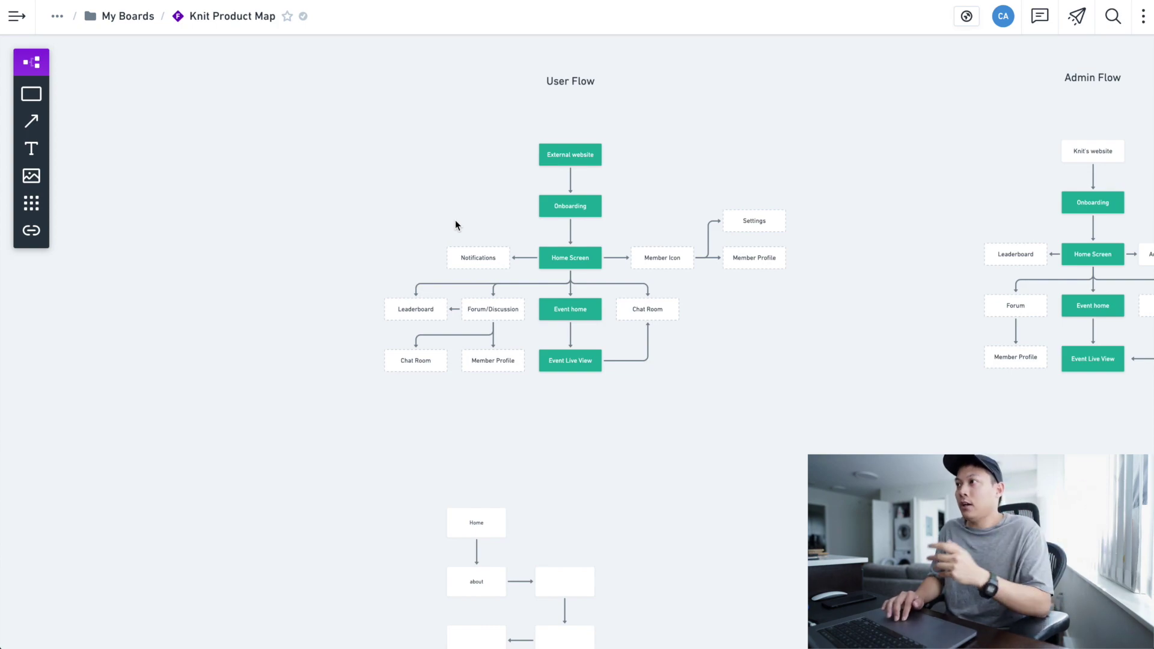
{"action": "scroll", "coordinate": [455, 220], "scroll_direction": "right", "scroll_amount": 3}
{"action": "scroll", "coordinate": [455, 220], "scroll_direction": "down", "scroll_amount": 2}
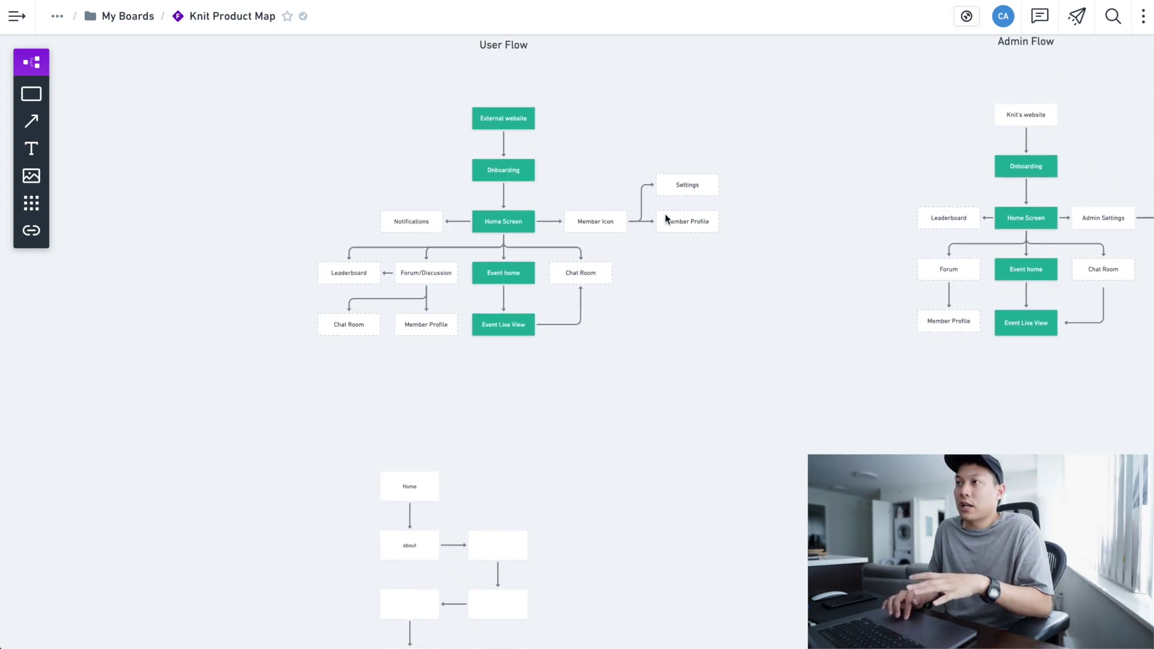
{"action": "scroll", "coordinate": [665, 214], "scroll_direction": "up", "scroll_amount": 3}
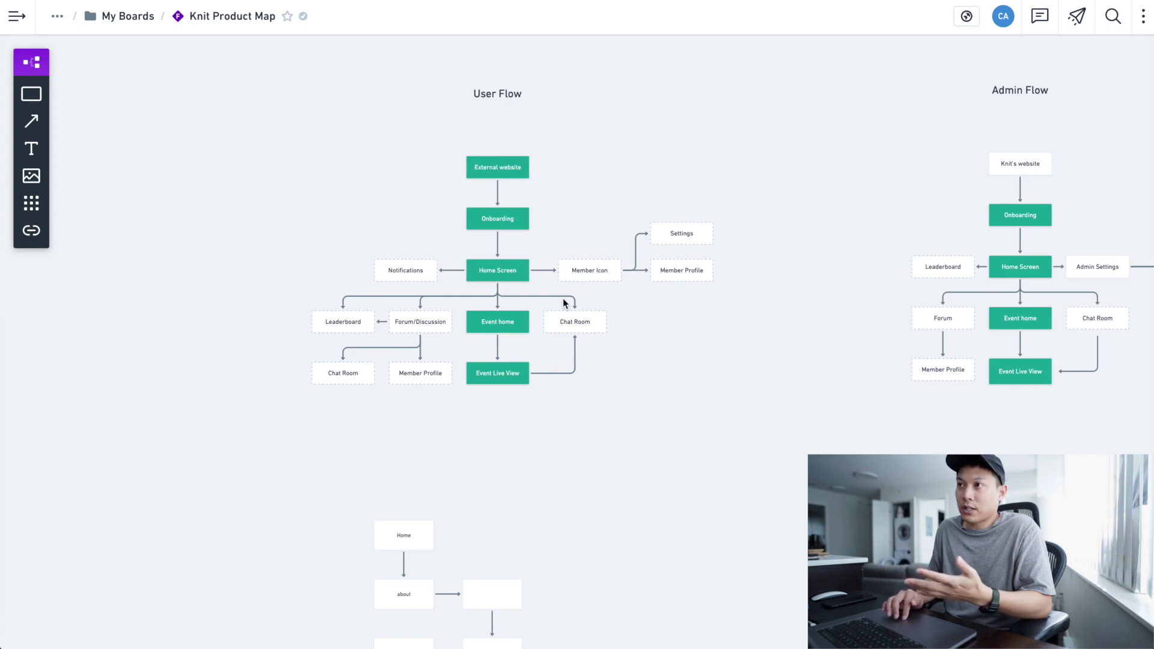
{"action": "scroll", "coordinate": [541, 262], "scroll_direction": "right", "scroll_amount": 10}
{"action": "scroll", "coordinate": [541, 262], "scroll_direction": "up", "scroll_amount": 2}
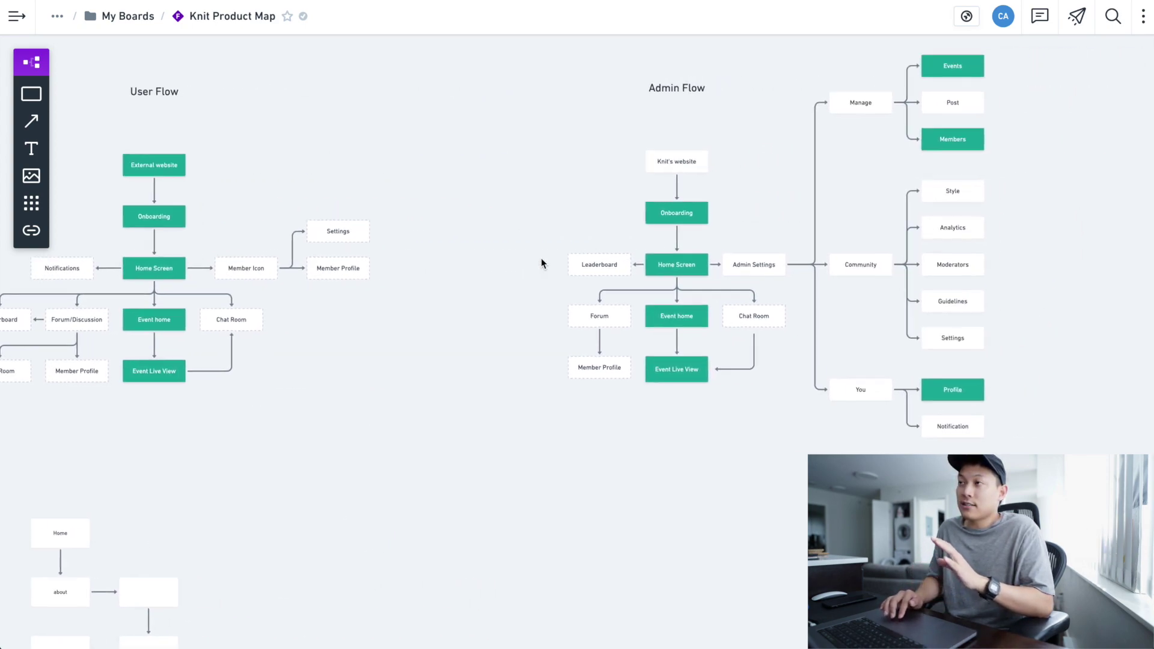
{"action": "scroll", "coordinate": [541, 259], "scroll_direction": "up", "scroll_amount": 1}
{"action": "scroll", "coordinate": [541, 259], "scroll_direction": "right", "scroll_amount": 1}
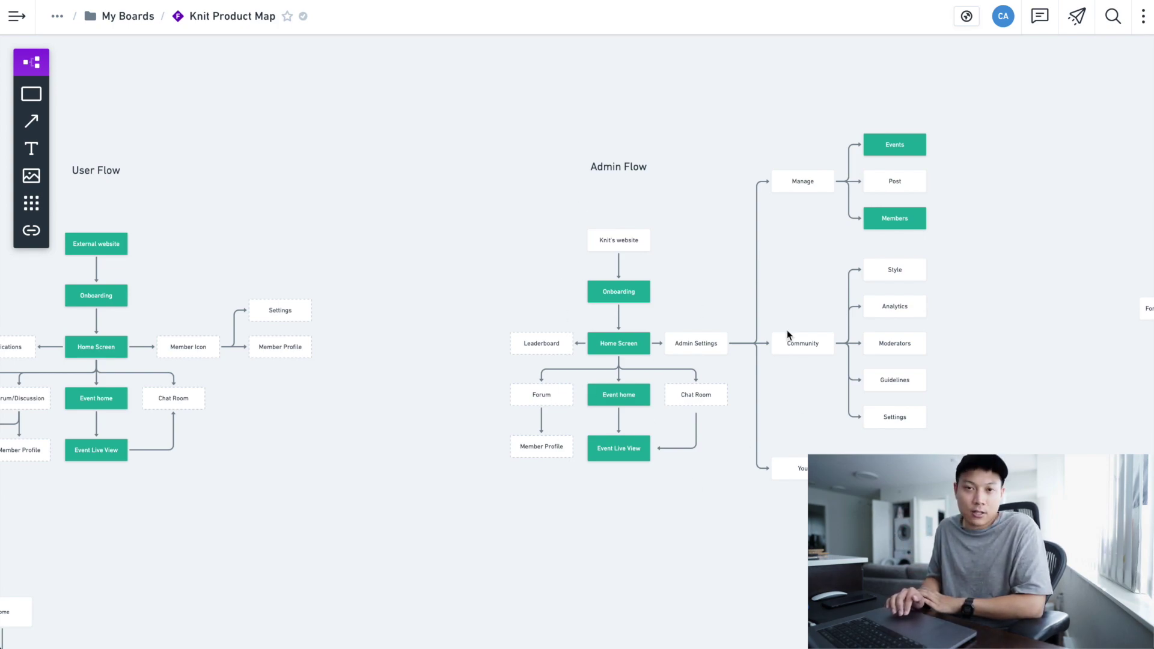
{"action": "scroll", "coordinate": [787, 331], "scroll_direction": "down", "scroll_amount": 5}
{"action": "scroll", "coordinate": [788, 331], "scroll_direction": "right", "scroll_amount": 10}
{"action": "scroll", "coordinate": [788, 330], "scroll_direction": "down", "scroll_amount": 3}
{"action": "scroll", "coordinate": [390, 345], "scroll_direction": "left", "scroll_amount": 5}
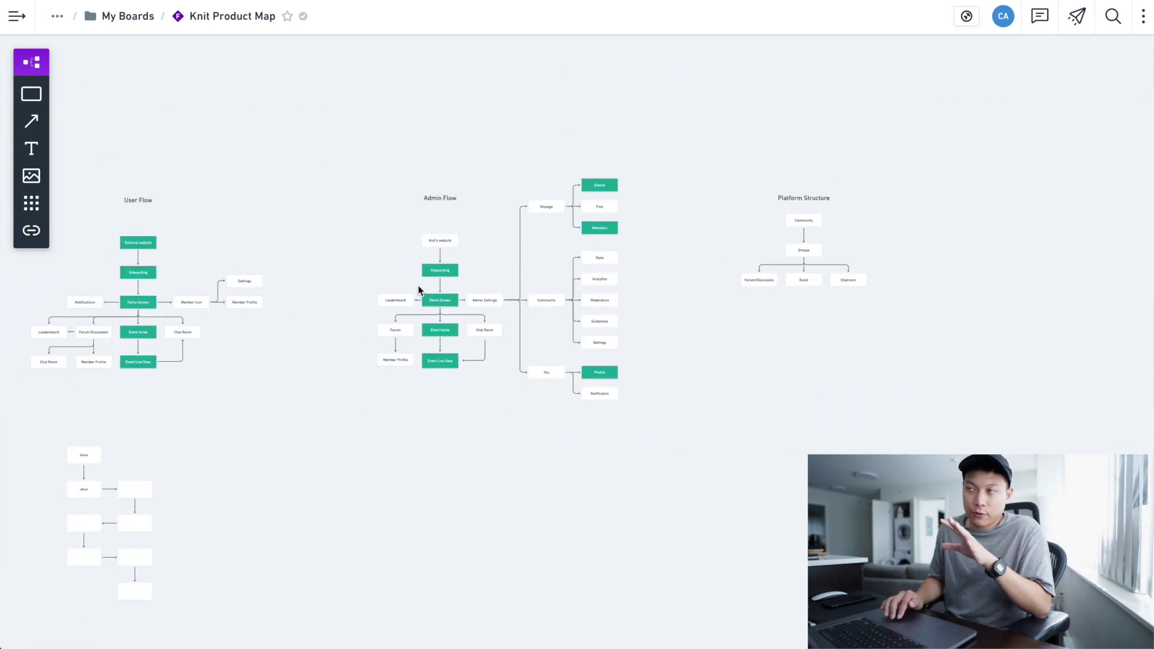
{"action": "scroll", "coordinate": [419, 290], "scroll_direction": "left", "scroll_amount": 5}
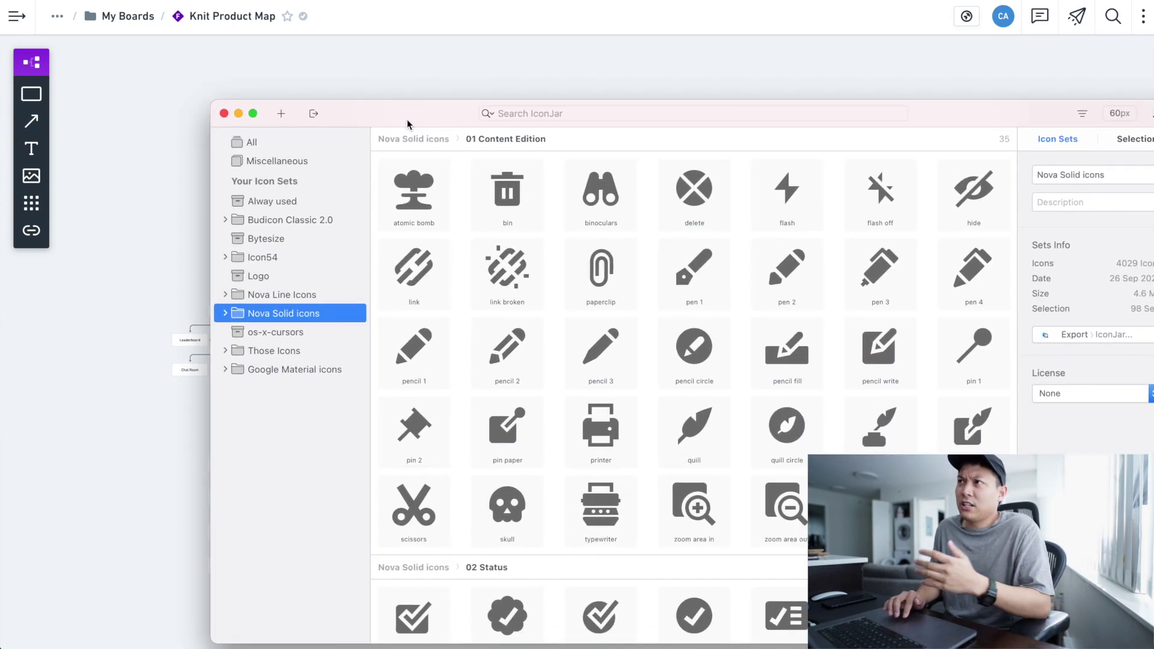
Move the IconJar window aside, then Google 'noun project' in a new Chrome tab.
{"action": "left_click_drag", "start_coordinate": [407, 123], "coordinate": [369, 97]}
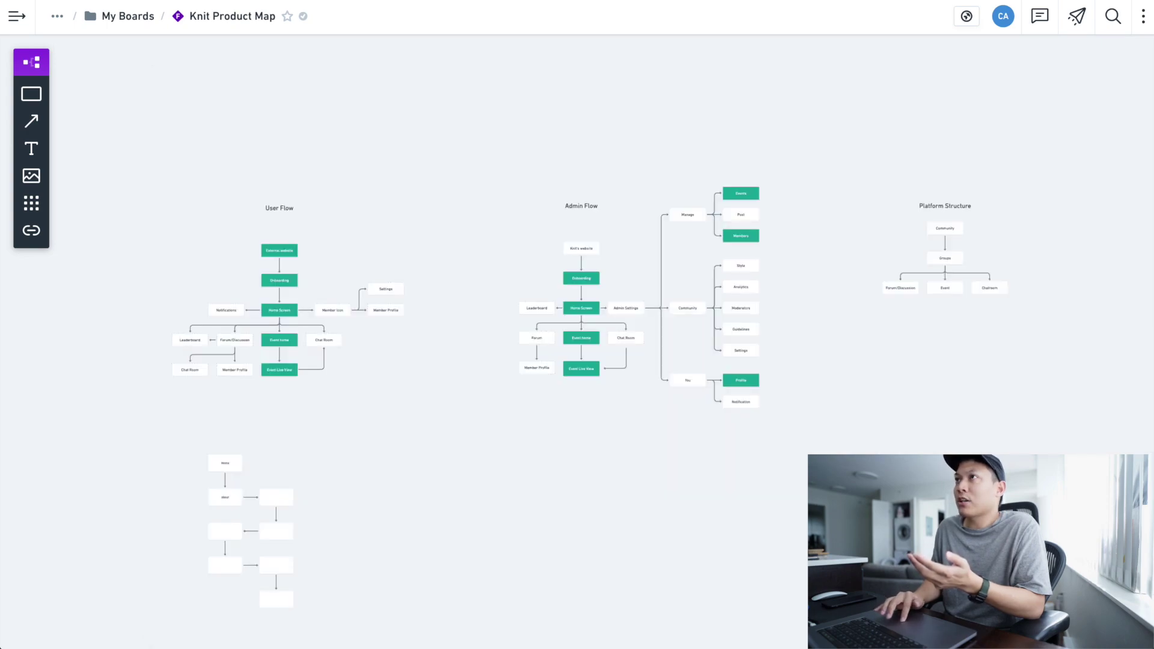
{"action": "key", "text": "ctrl+t"}
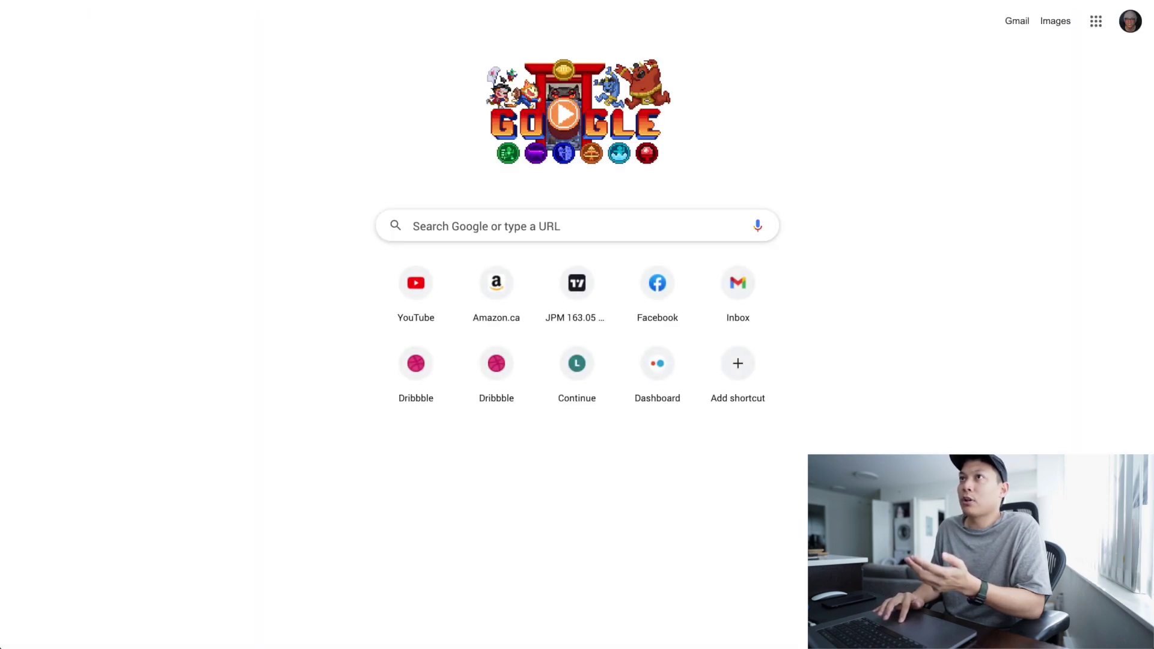
{"action": "key", "text": "ctrl+l"}
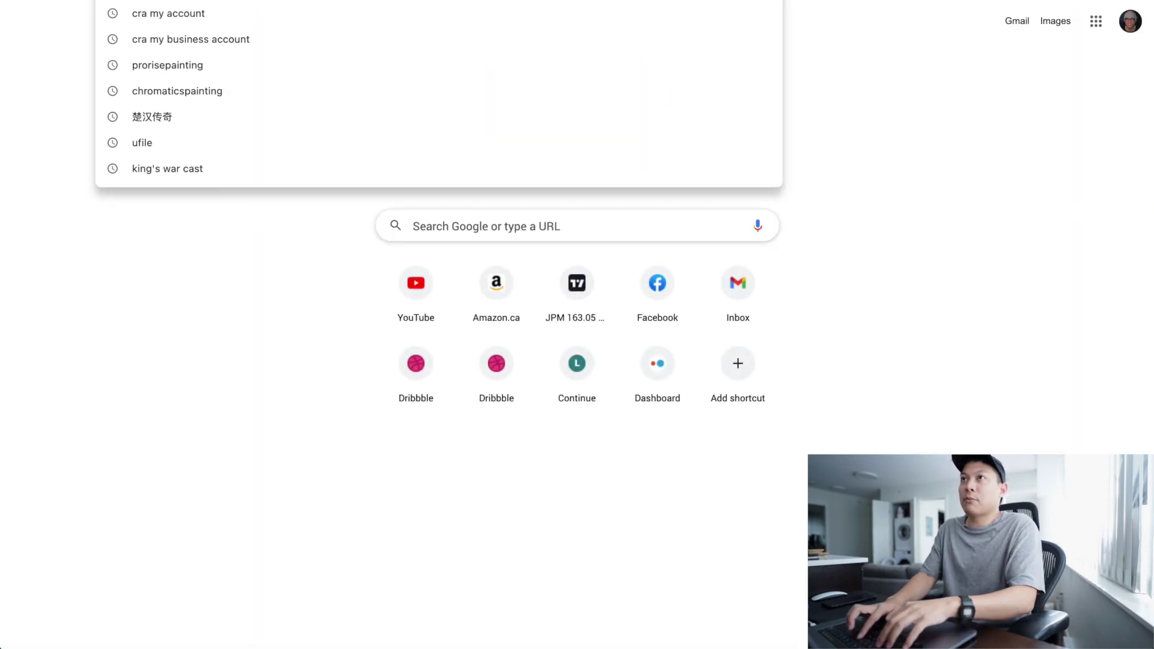
{"action": "type", "text": "nou"}
{"action": "key", "text": "BackSpace"}
{"action": "key", "text": "BackSpace"}
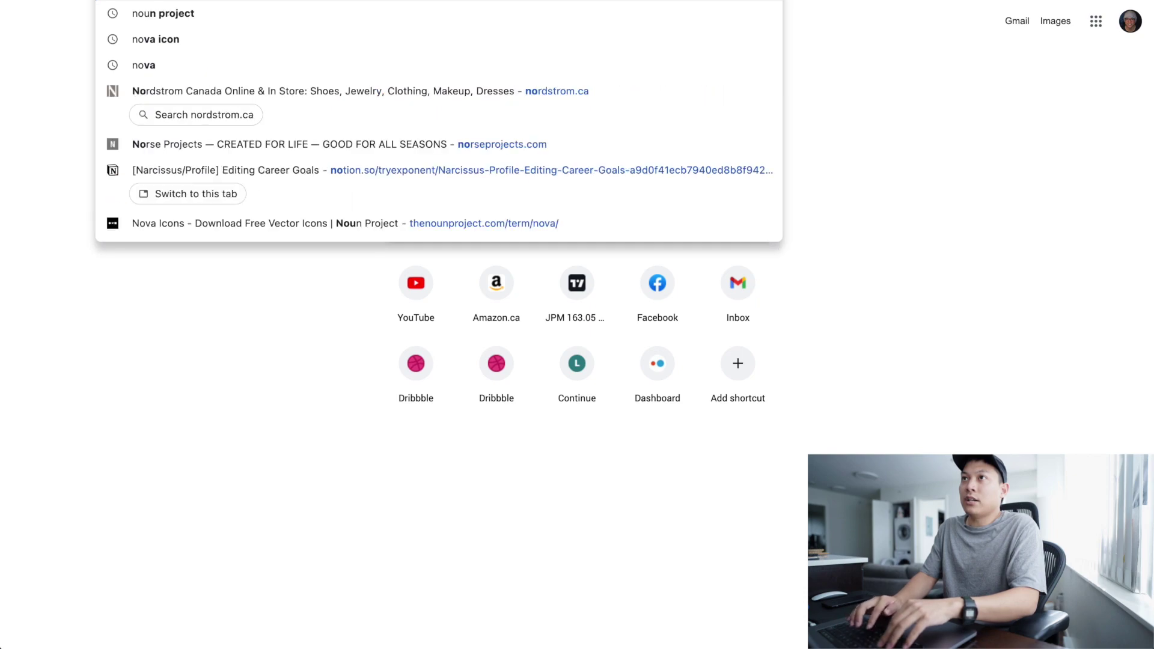
{"action": "type", "text": "un"}
{"action": "key", "text": "Return"}
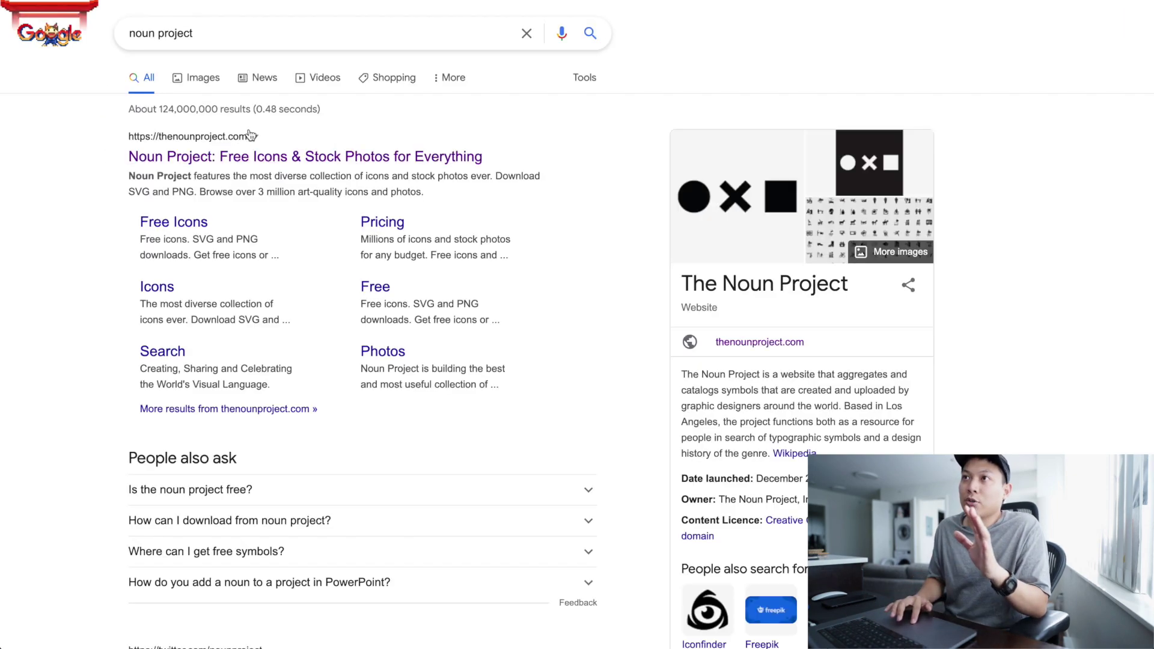
Open the Noun Project website from the first Google result.
{"action": "left_click", "coordinate": [217, 156]}
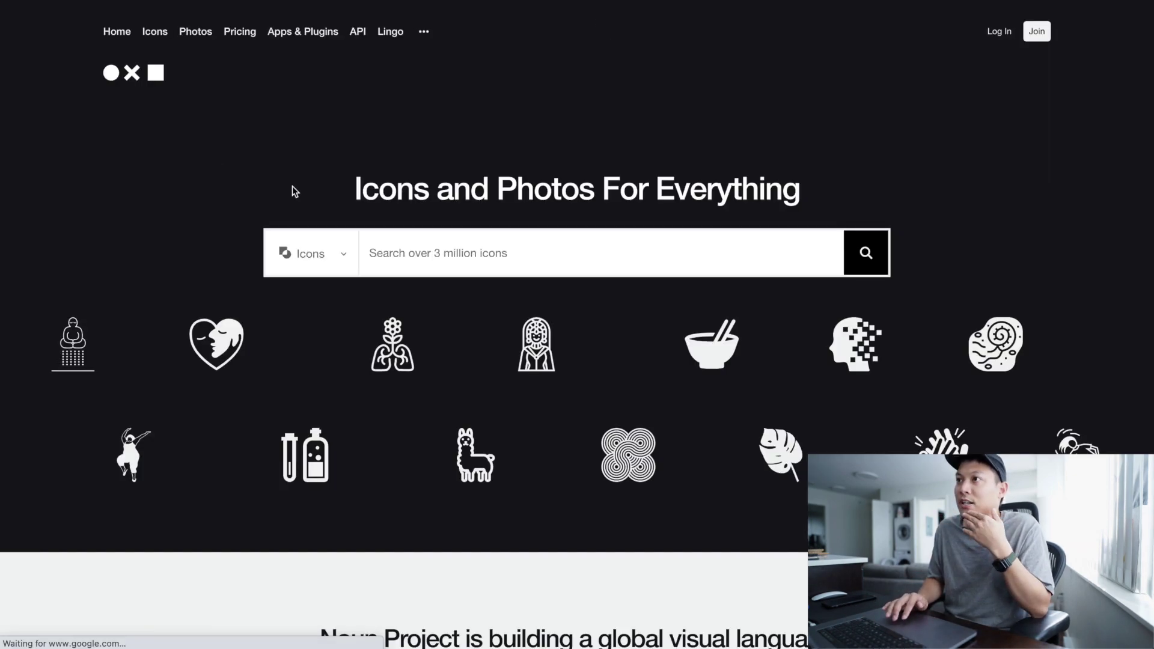
{"action": "scroll", "coordinate": [525, 321], "scroll_direction": "down", "scroll_amount": 10}
{"action": "scroll", "coordinate": [526, 321], "scroll_direction": "down", "scroll_amount": 3}
{"action": "scroll", "coordinate": [526, 325], "scroll_direction": "up", "scroll_amount": 15}
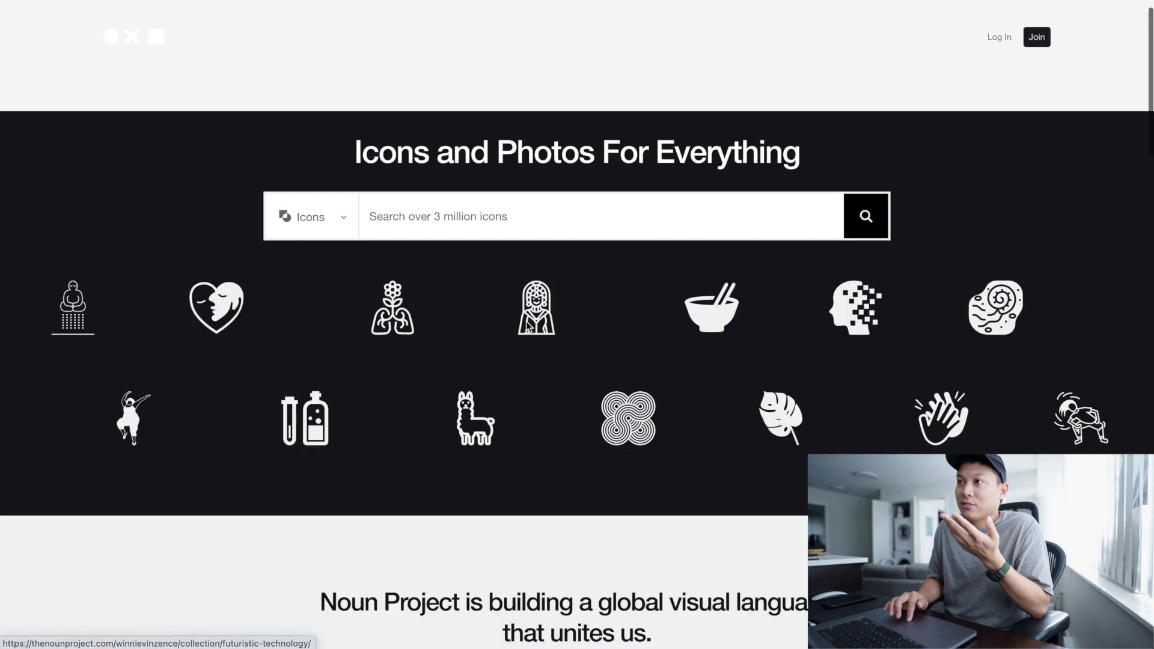
Search Noun Project for 'dog' icons and scroll through the results.
{"action": "left_click", "coordinate": [432, 259]}
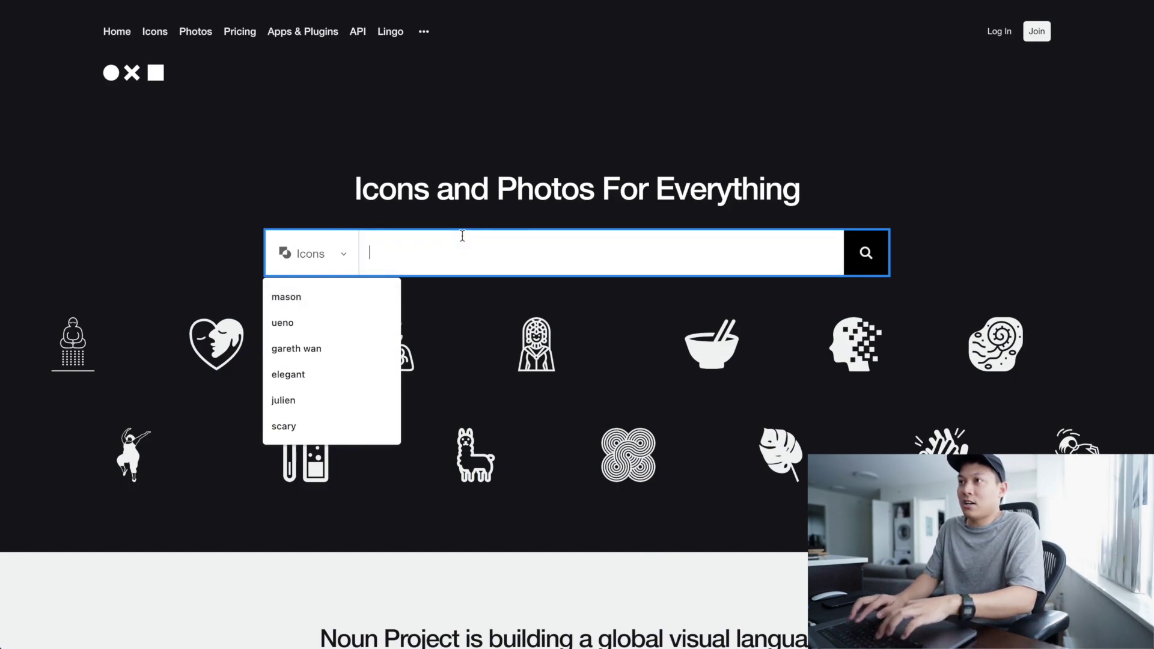
{"action": "type", "text": "dog"}
{"action": "key", "text": "Return"}
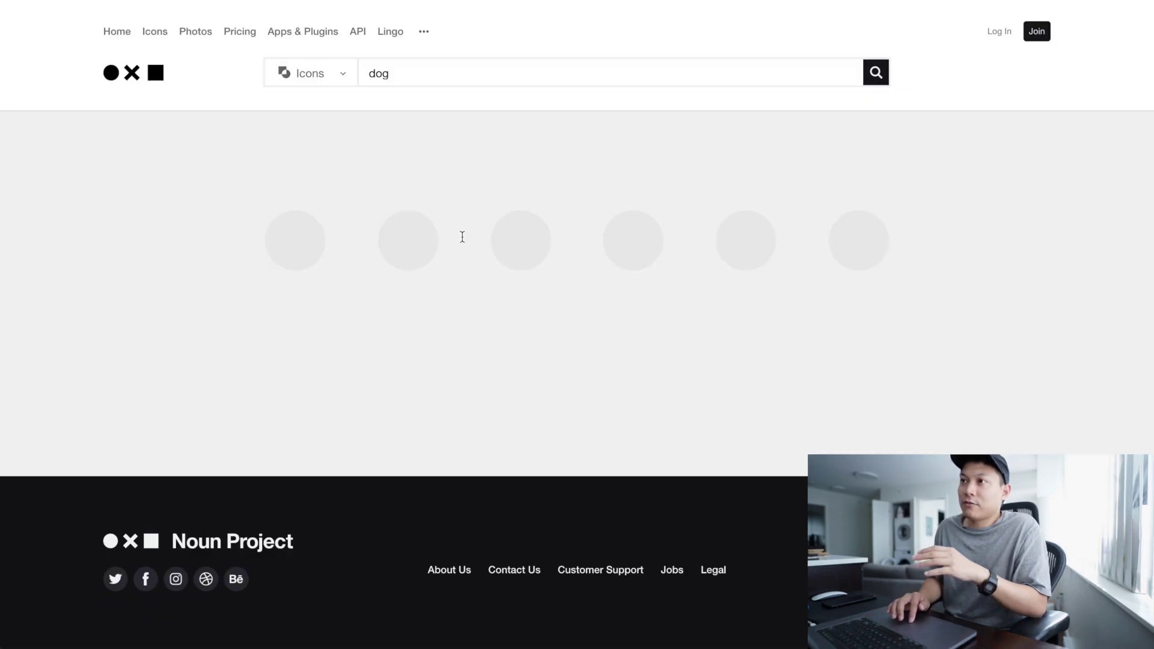
{"action": "scroll", "coordinate": [459, 362], "scroll_direction": "down", "scroll_amount": 3}
{"action": "scroll", "coordinate": [432, 352], "scroll_direction": "down", "scroll_amount": 2}
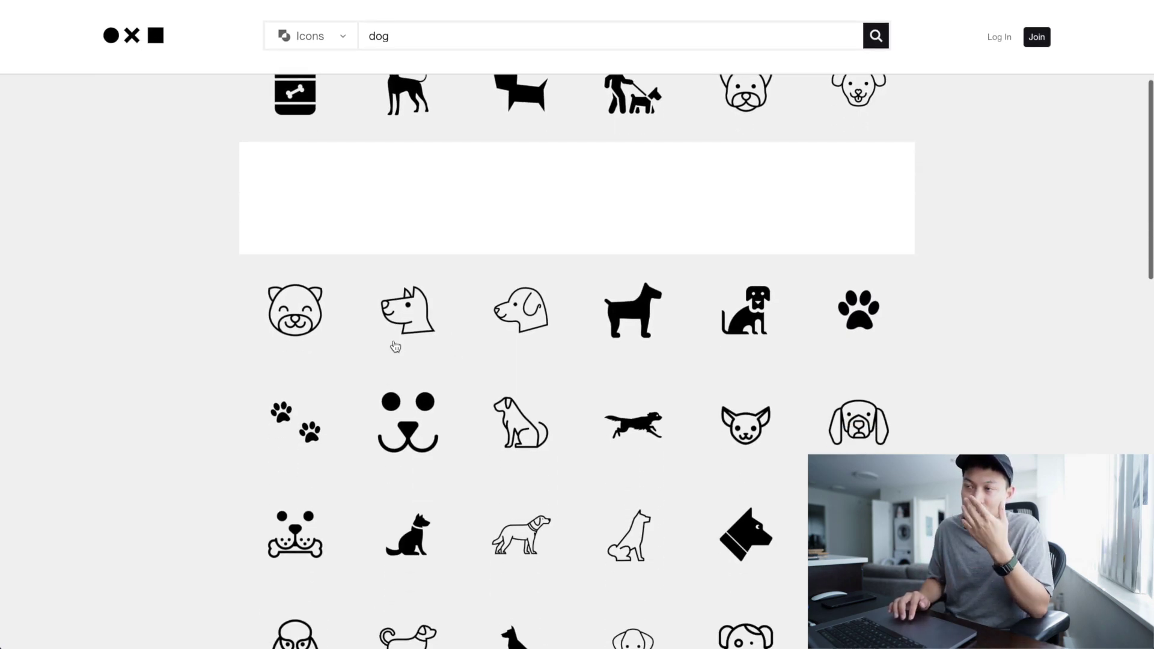